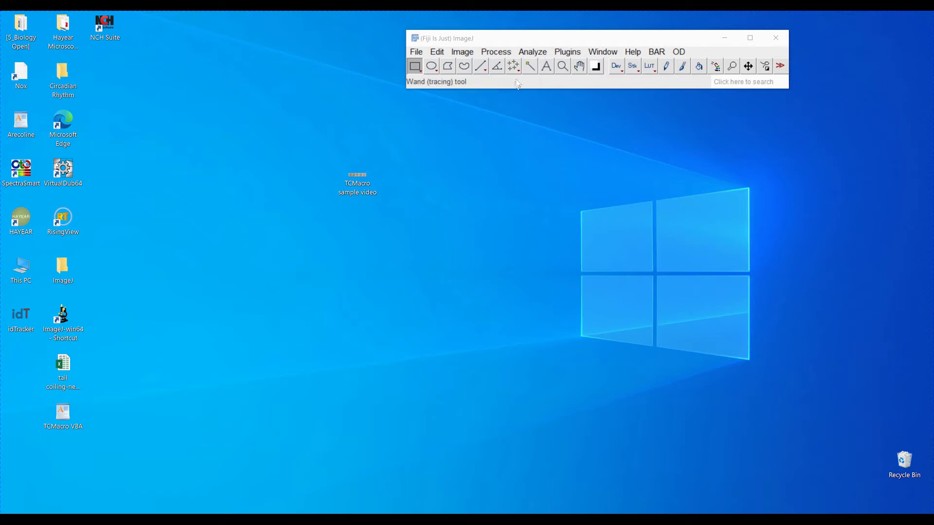
# Step: Install the TCMacro v2 macro file from the macros folder and review the installed macros
pyautogui.moveTo(523, 42); pyautogui.dragTo(524, 65)
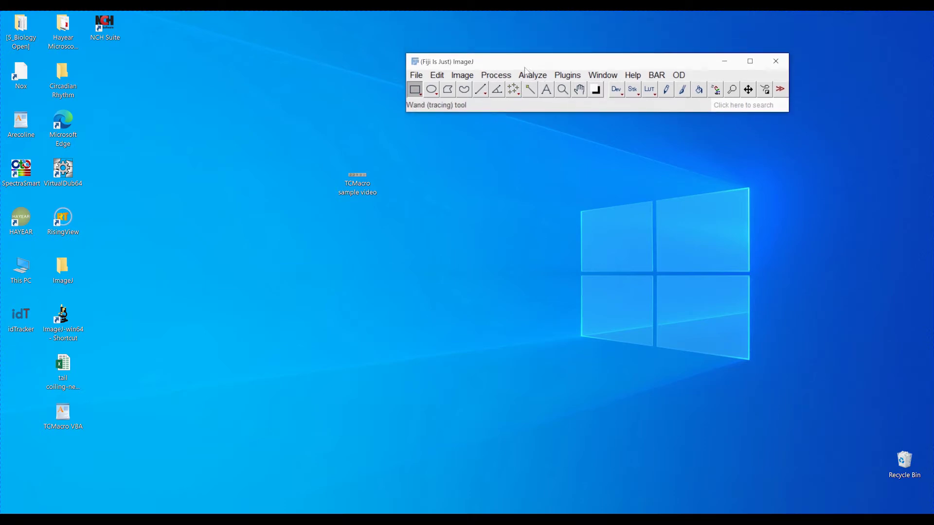
pyautogui.click(568, 76)
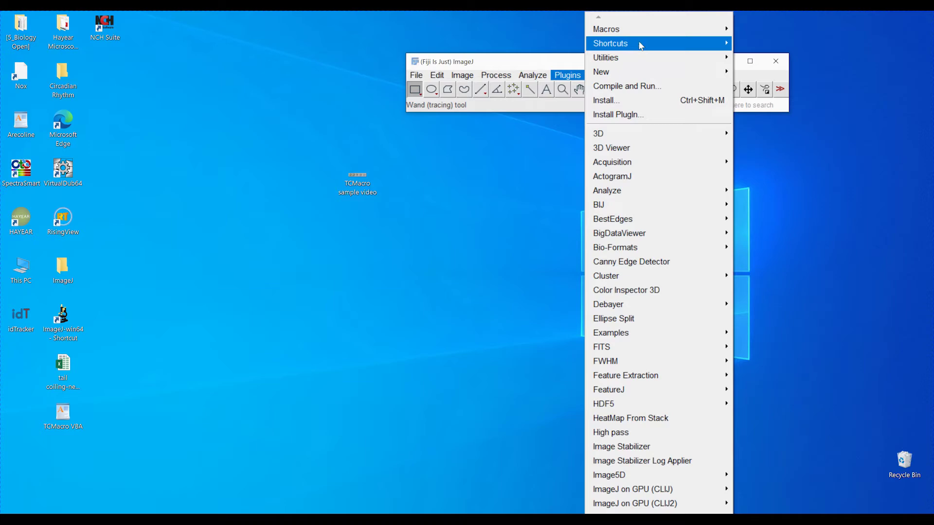
pyautogui.moveTo(648, 37)
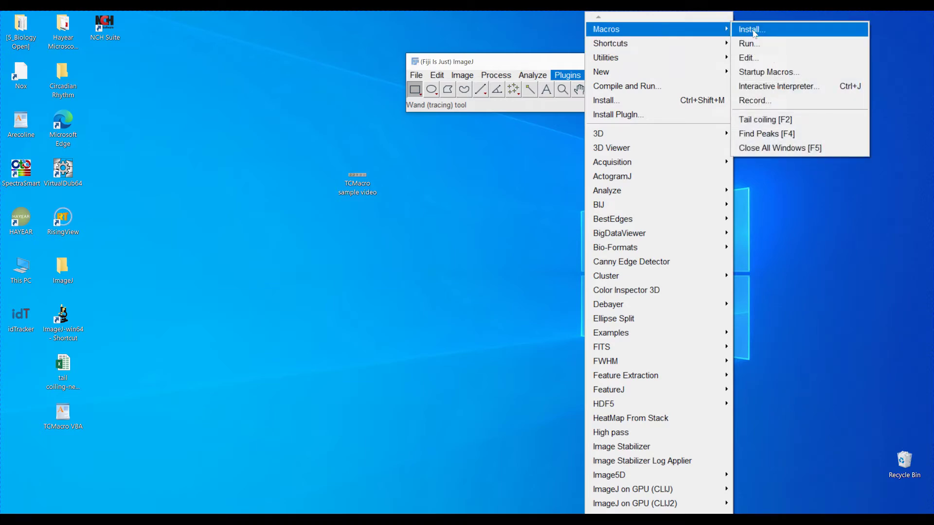
pyautogui.click(754, 34)
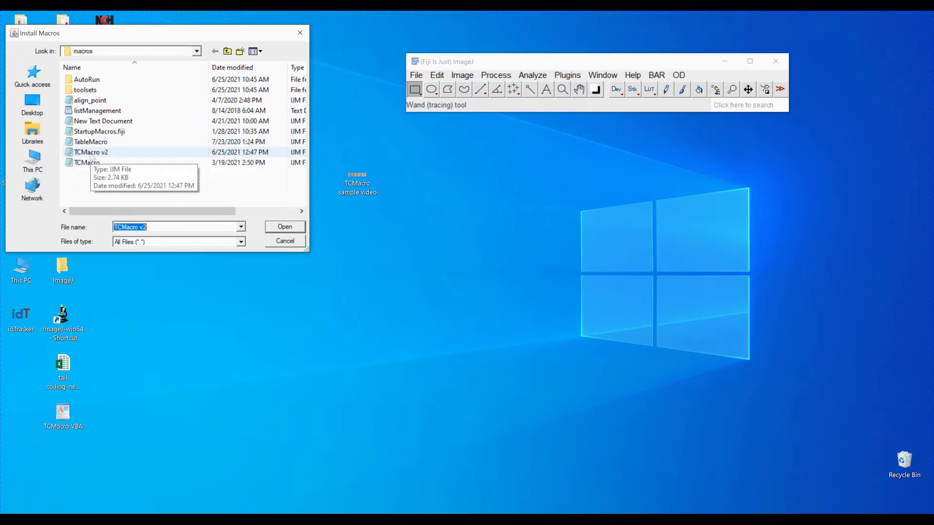
pyautogui.click(91, 156)
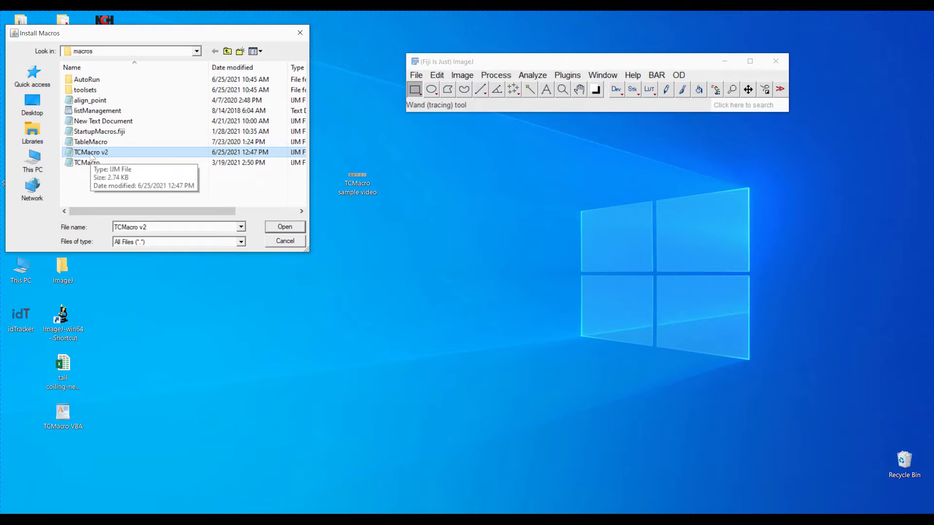
pyautogui.doubleClick(91, 155)
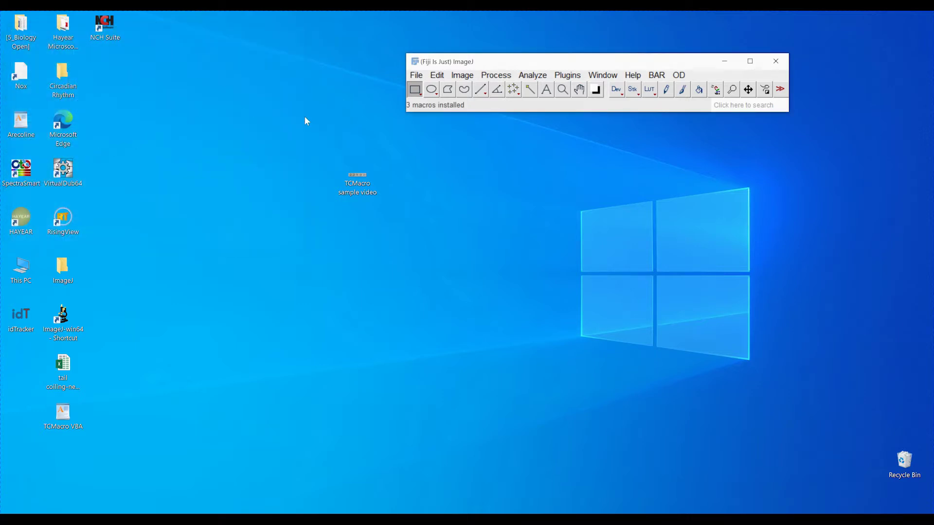
pyautogui.click(567, 75)
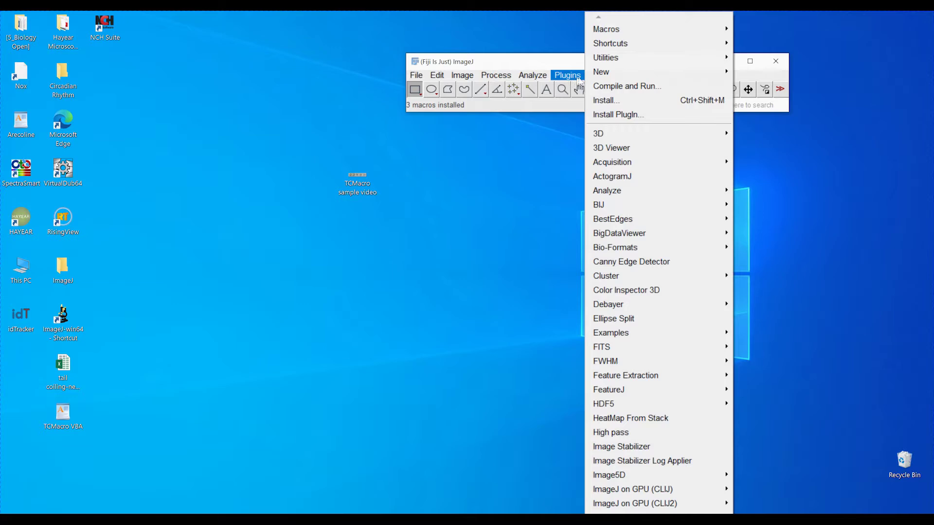
pyautogui.moveTo(645, 35)
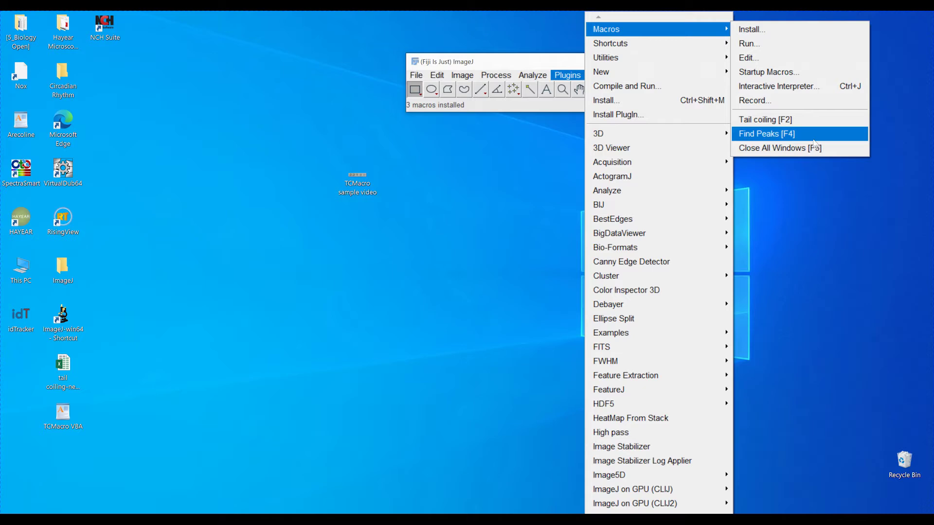
# Step: Load the TCMacro sample video from the desktop into ImageJ as a virtual stack covering frames 1 to 630
pyautogui.moveTo(462, 75)
pyautogui.moveTo(366, 188); pyautogui.dragTo(599, 92)
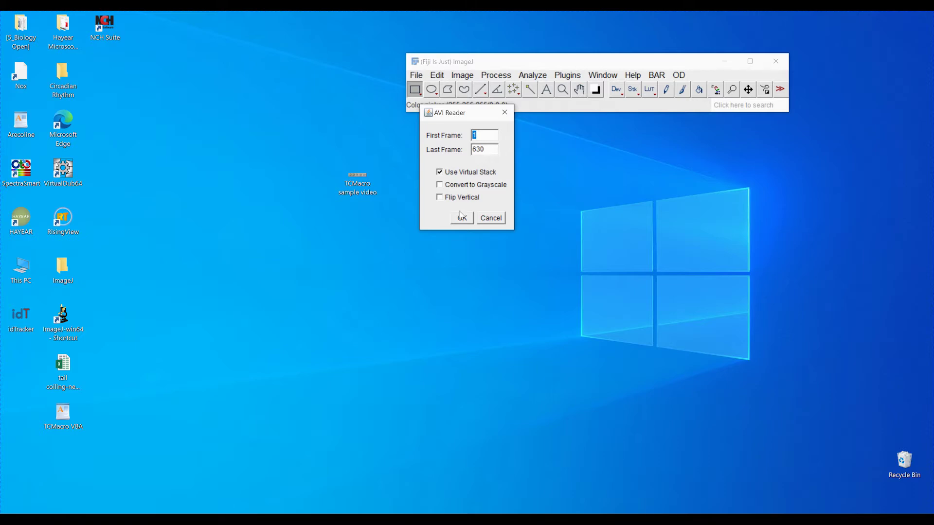
pyautogui.click(460, 216)
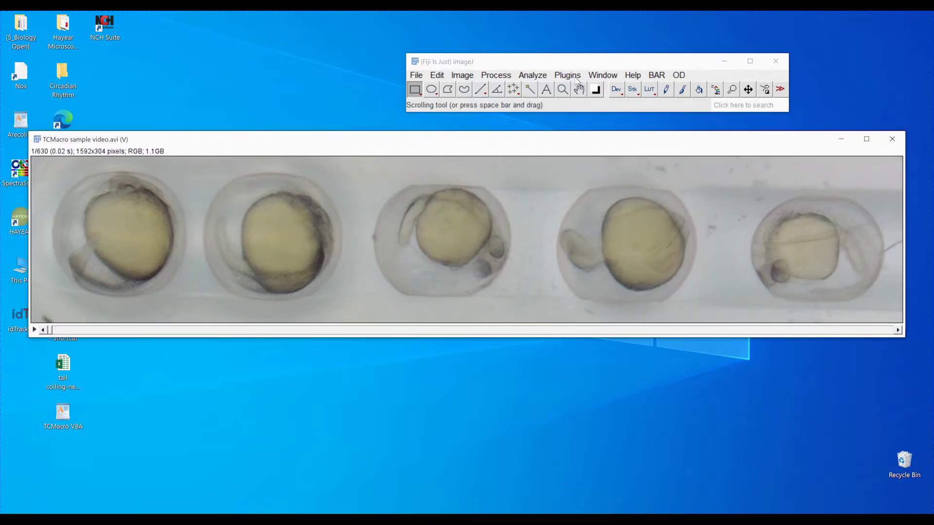
# Step: Run the Tail coiling macro on the sample video
pyautogui.click(578, 76)
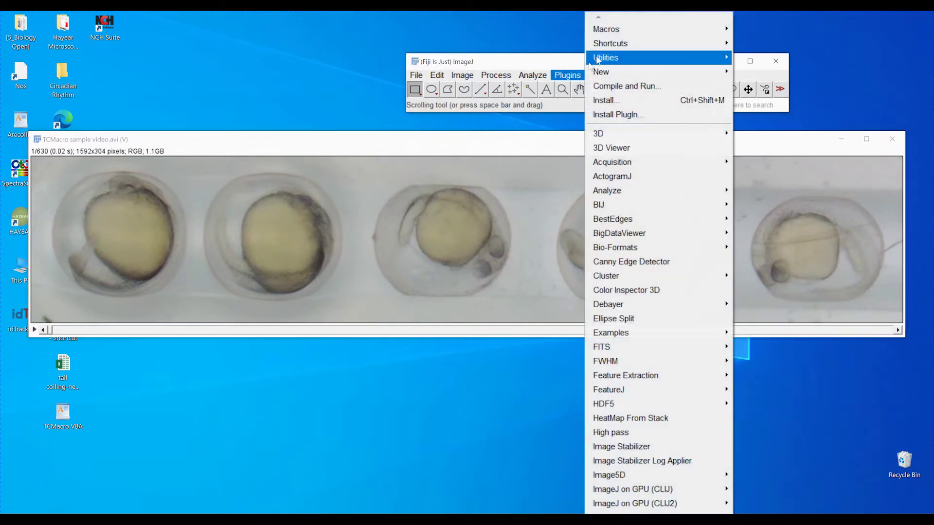
pyautogui.moveTo(677, 30)
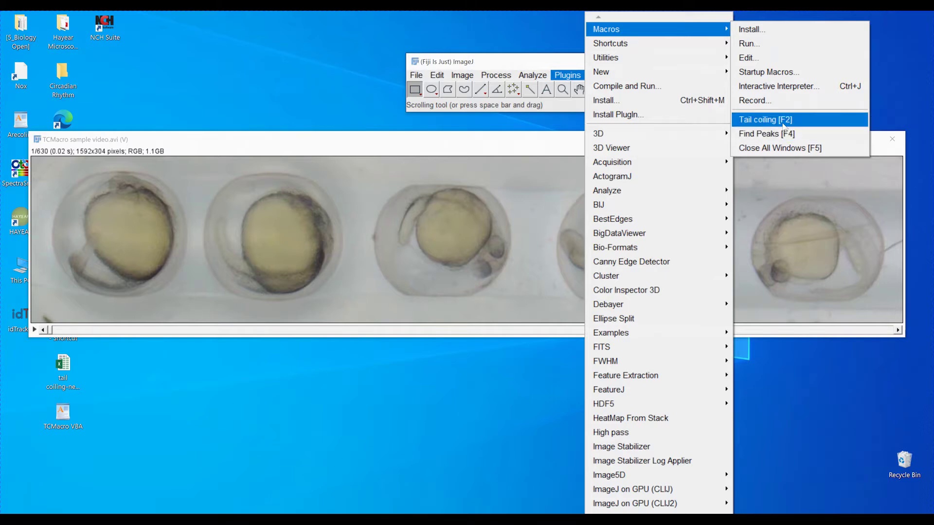
pyautogui.click(549, 146)
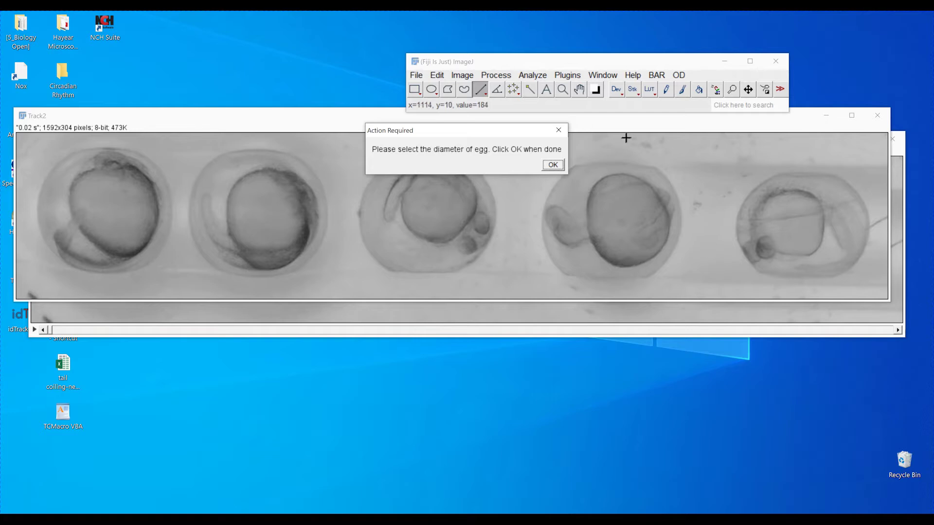
# Step: Mark the rightmost egg's diameter with a vertical line and accept the suggested radius range with a 0.500 Hough score threshold
pyautogui.moveTo(633, 122); pyautogui.dragTo(646, 216)
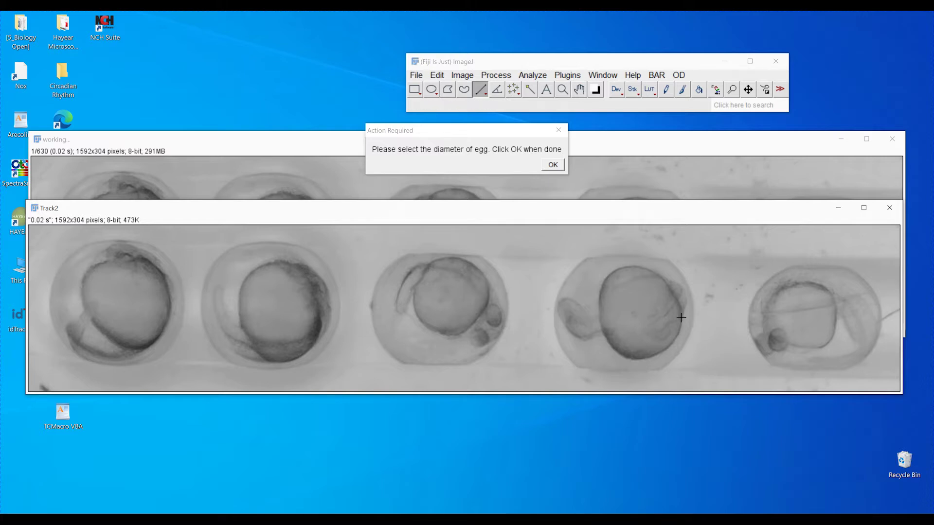
pyautogui.moveTo(817, 268); pyautogui.dragTo(811, 371)
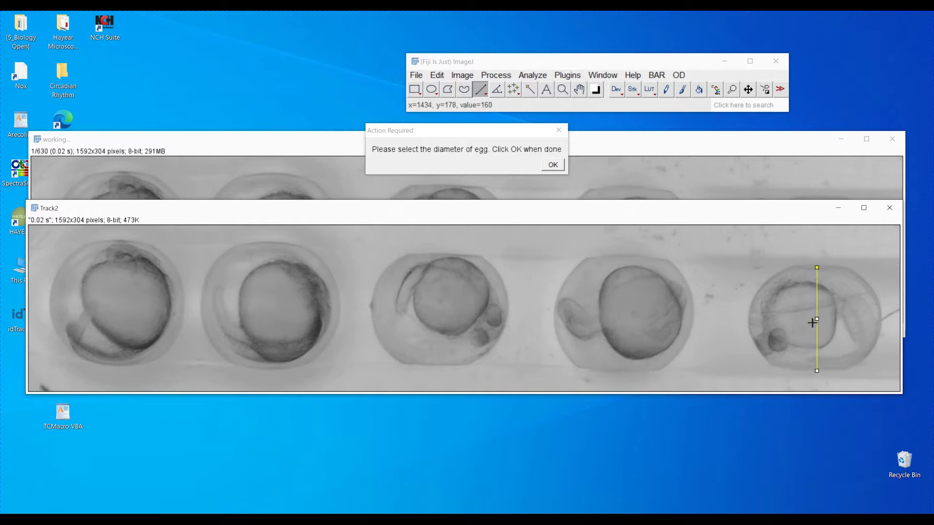
pyautogui.click(551, 166)
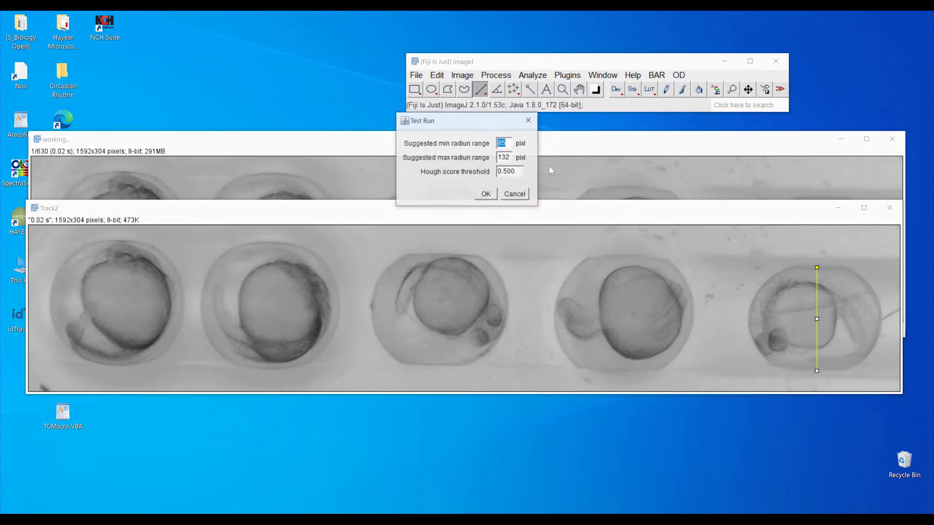
pyautogui.click(485, 195)
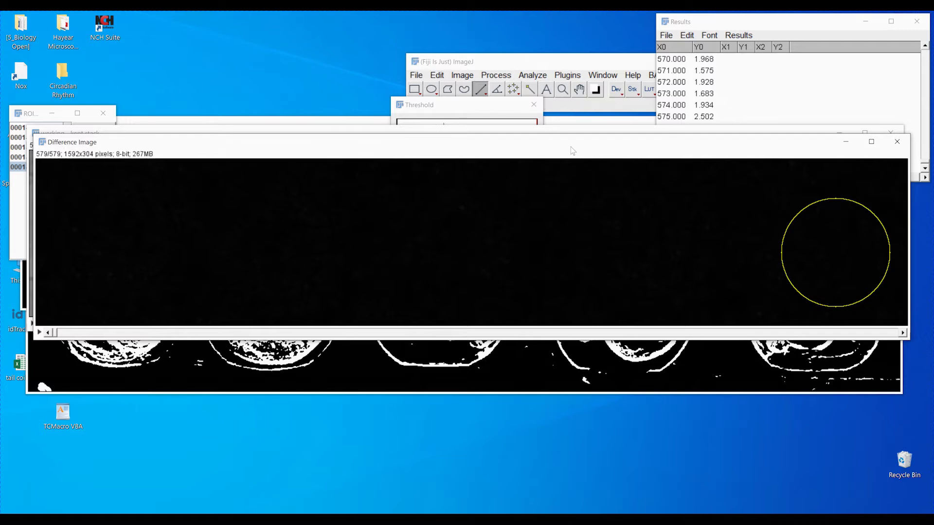
# Step: Move the ROI Manager clear of the desktop icons and close the Results table
pyautogui.click(602, 67)
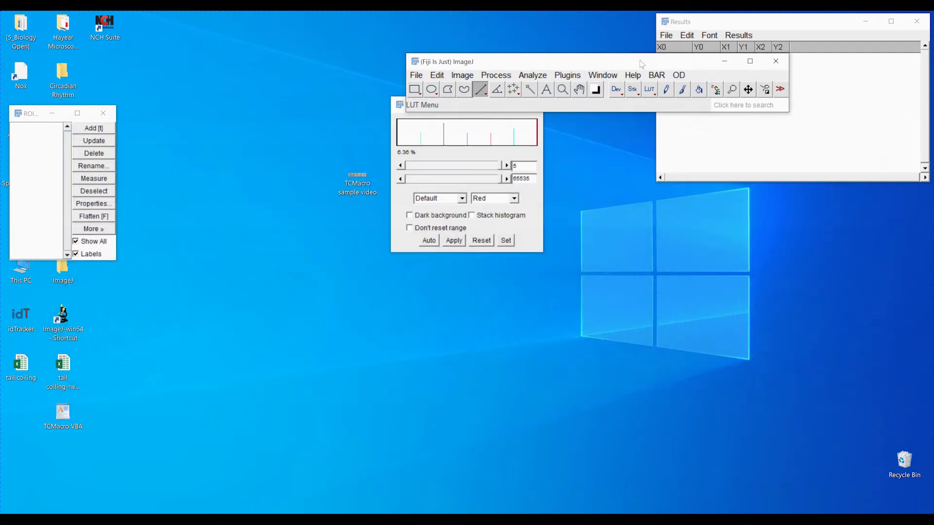
pyautogui.click(19, 114)
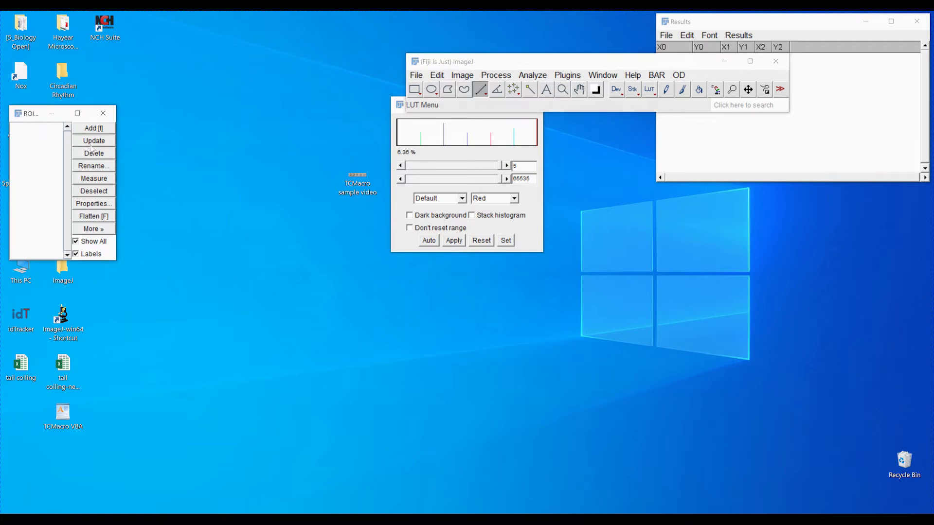
pyautogui.moveTo(14, 114); pyautogui.dragTo(562, 192)
pyautogui.click(890, 73)
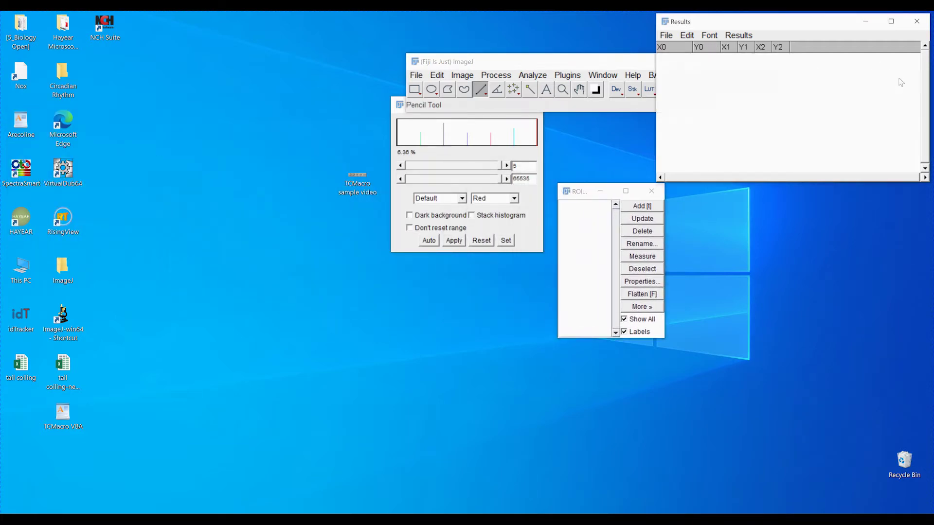
pyautogui.click(917, 21)
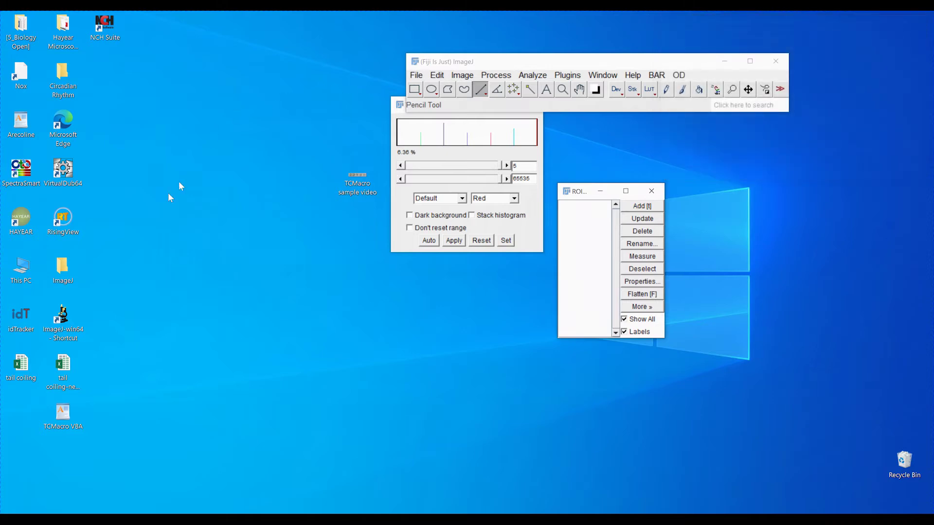
# Step: Open the tail coiling workbook from the desktop in Excel and look through its sheets 1 to 5
pyautogui.click(25, 380)
pyautogui.moveTo(36, 381); pyautogui.dragTo(422, 330)
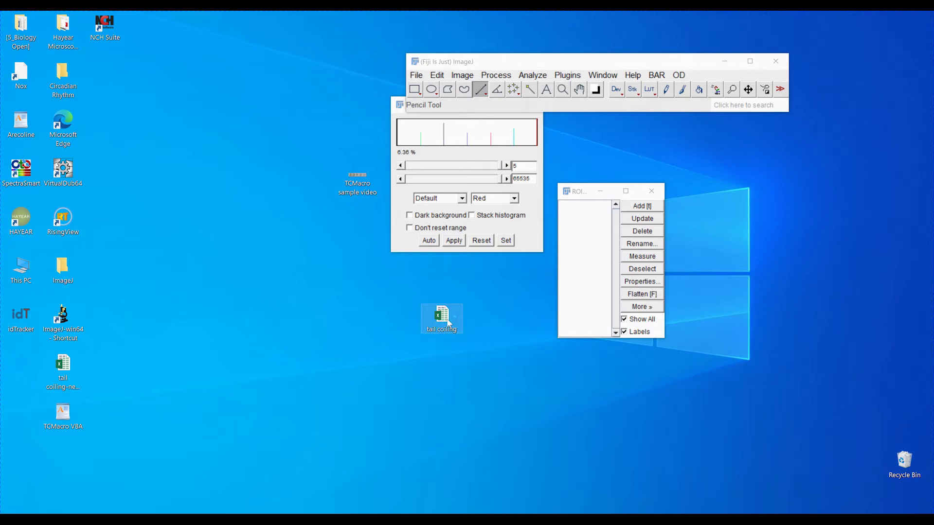
pyautogui.doubleClick(449, 323)
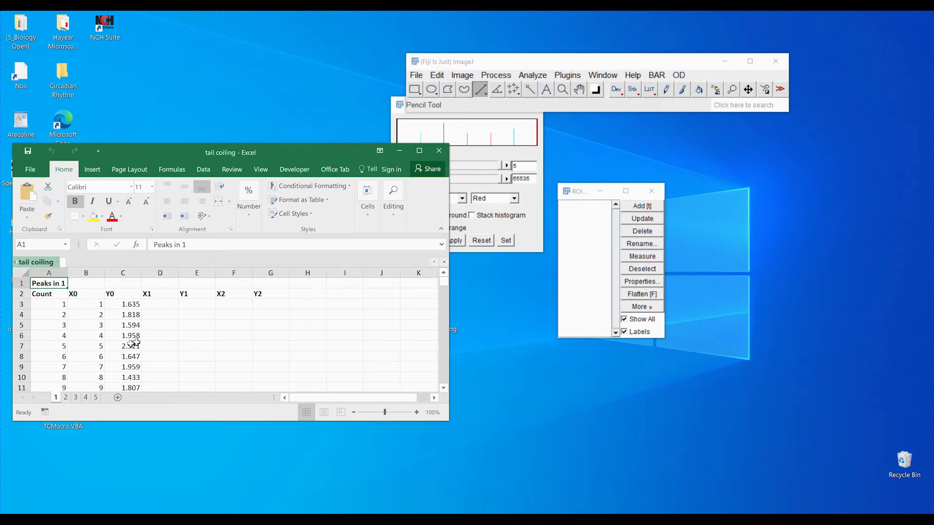
pyautogui.hotkey('ctrl', 'pagedown')
pyautogui.hotkey('ctrl', 'pagedown')
pyautogui.hotkey('ctrl', 'pagedown')
pyautogui.hotkey('ctrl', 'pagedown')
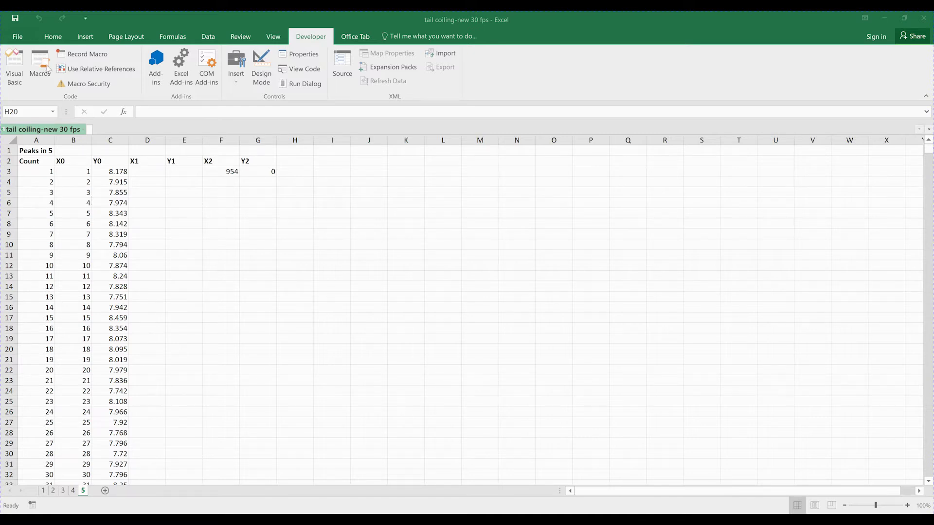
# Step: Make sure the Developer tab is enabled in Excel's ribbon customization options and accept the settings
pyautogui.click(20, 37)
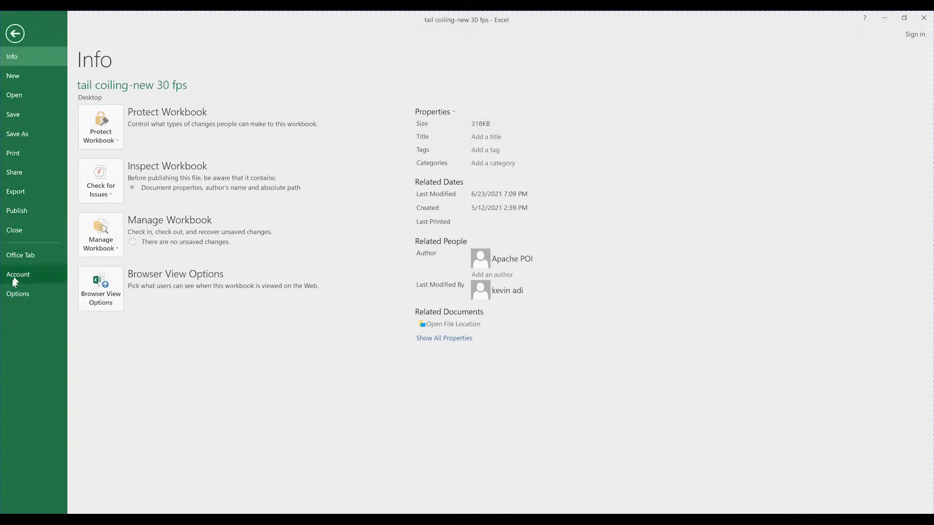
pyautogui.click(17, 293)
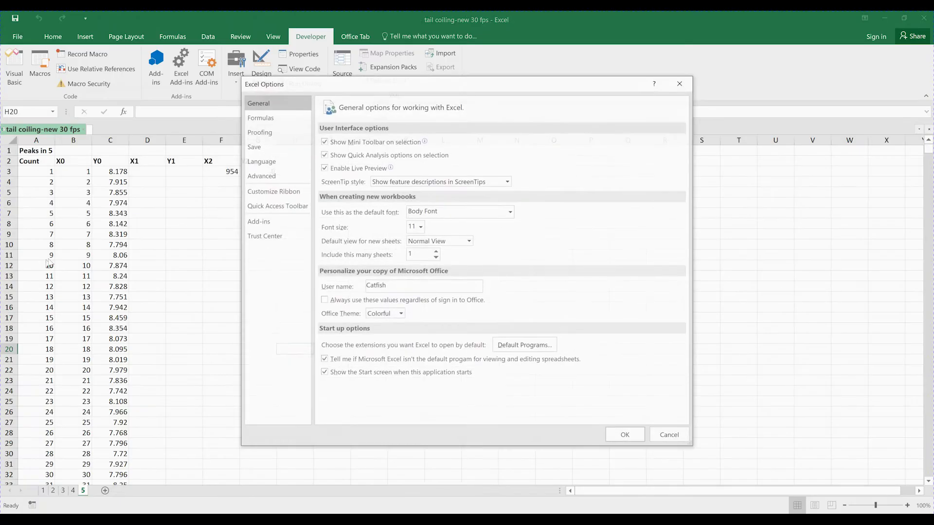
pyautogui.click(284, 195)
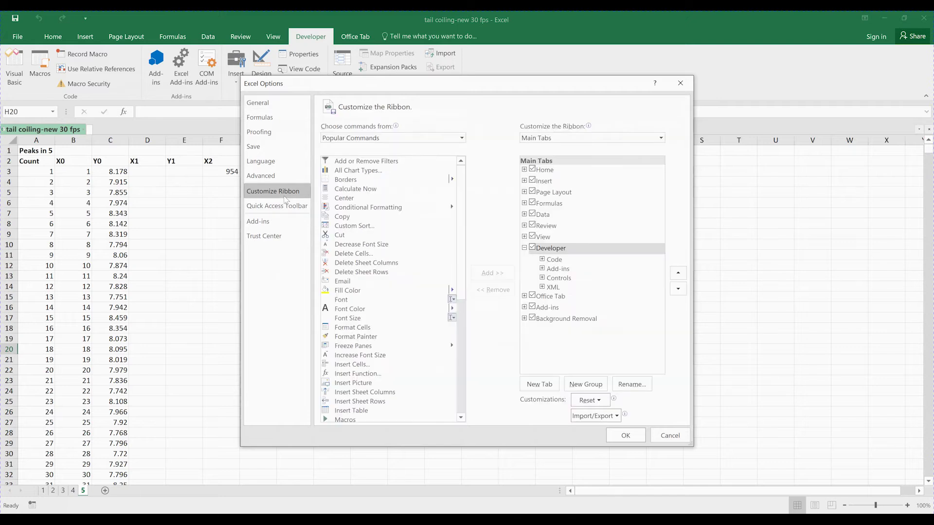
pyautogui.click(534, 249)
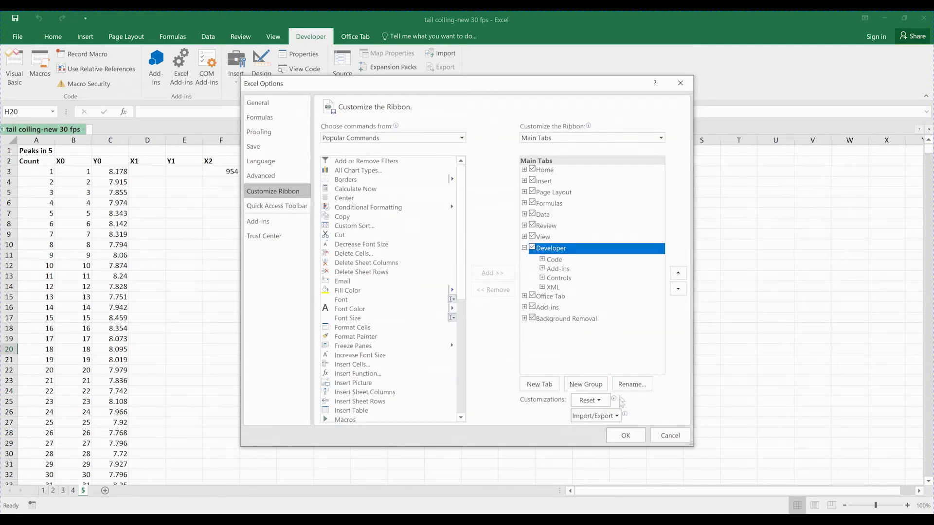
pyautogui.click(620, 434)
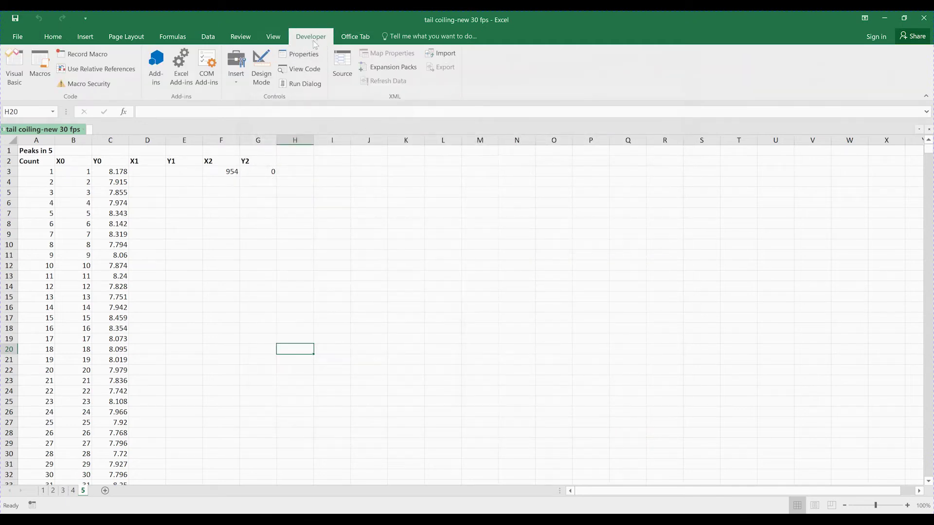
# Step: Open the Visual Basic editor for the tail coiling-new 30 fps workbook and insert a new module into its project
pyautogui.click(17, 70)
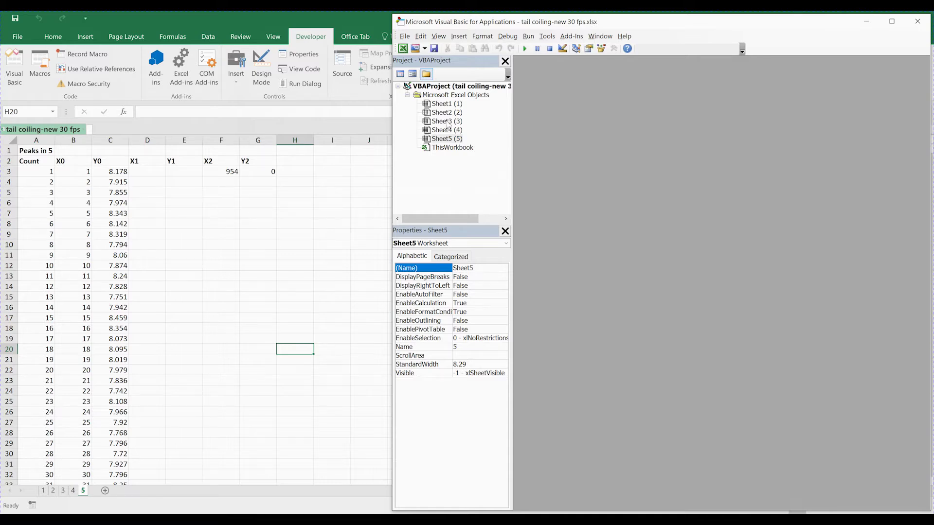
pyautogui.rightClick(447, 123)
pyautogui.rightClick(411, 116)
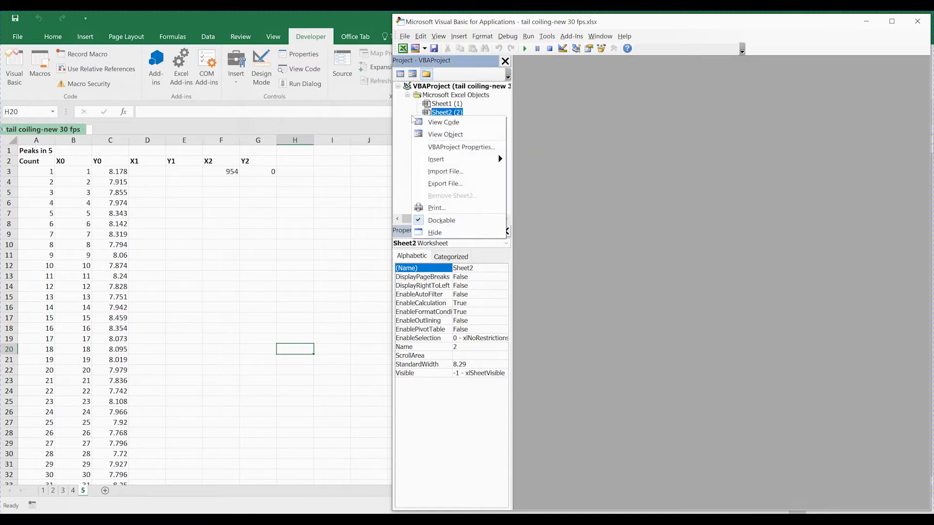
pyautogui.rightClick(404, 113)
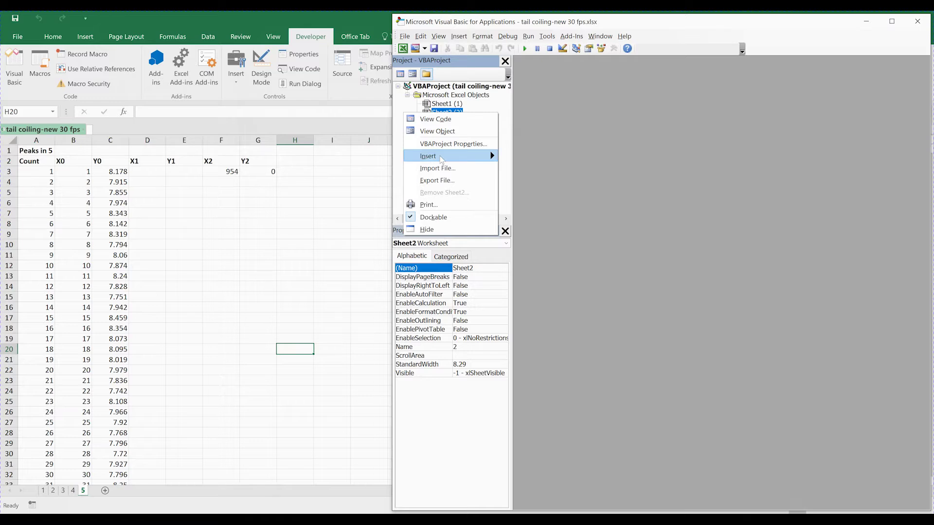
pyautogui.moveTo(442, 159)
pyautogui.click(529, 168)
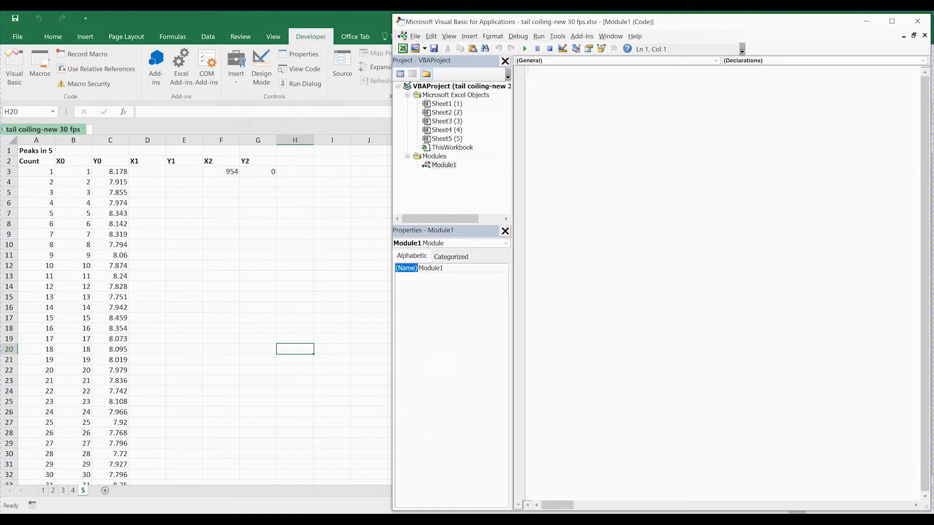
# Step: Copy the entire code from the TCMacro VBA document in WordPad and paste it into the new empty module
pyautogui.hotkey('alt', 'Tab')
pyautogui.hotkey('ctrl', 'a')
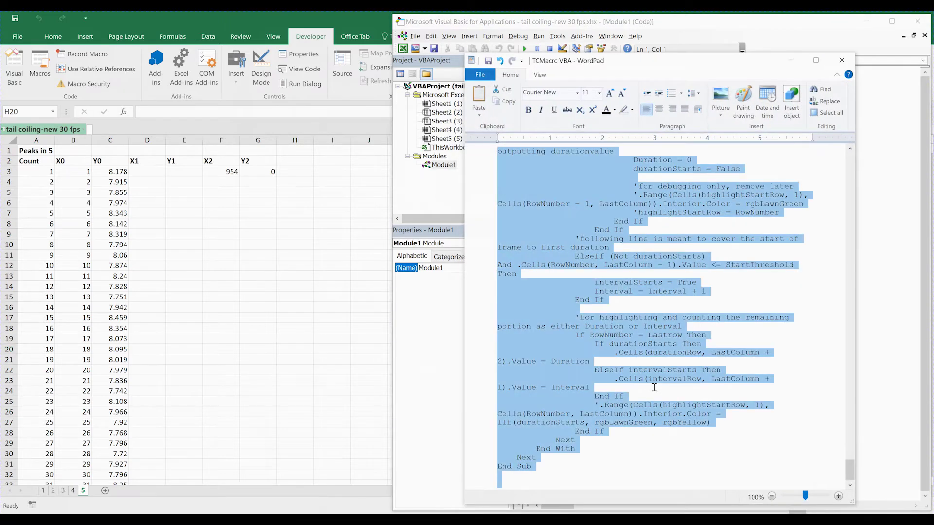
pyautogui.hotkey('ctrl', 'c')
pyautogui.hotkey('alt', 'Tab')
pyautogui.hotkey('ctrl', 'v')
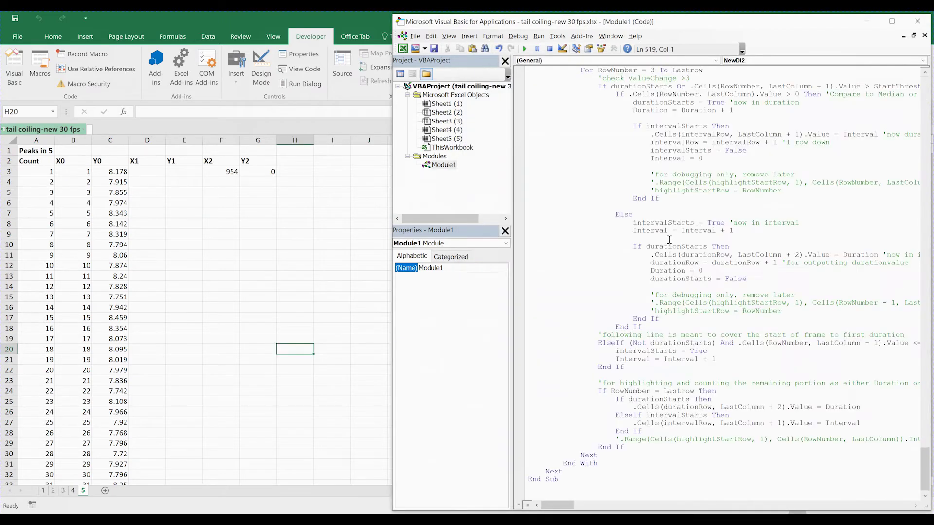
# Step: Review the ProcessItvAndDur, ManualEditing and DataExtraction procedures at the beginning of Module1
pyautogui.moveTo(924, 465); pyautogui.dragTo(924, 98)
pyautogui.click(599, 80)
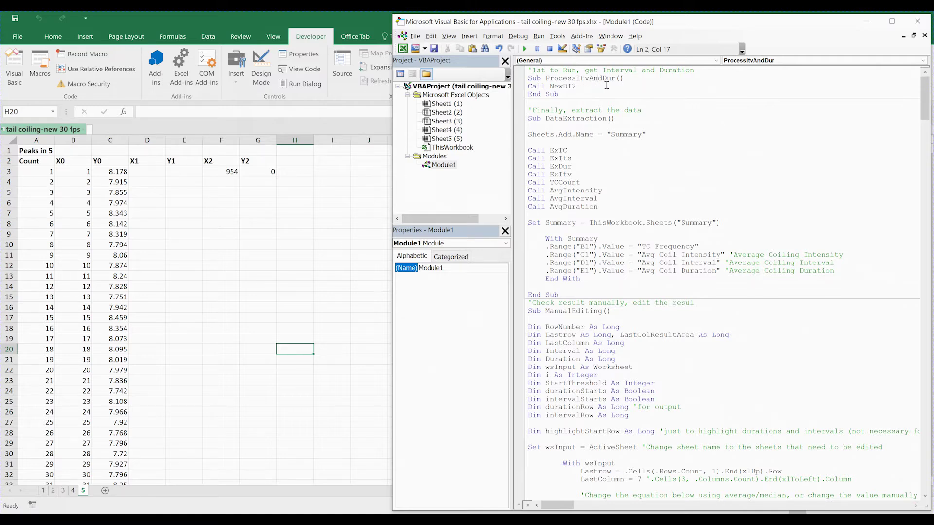
pyautogui.doubleClick(572, 309)
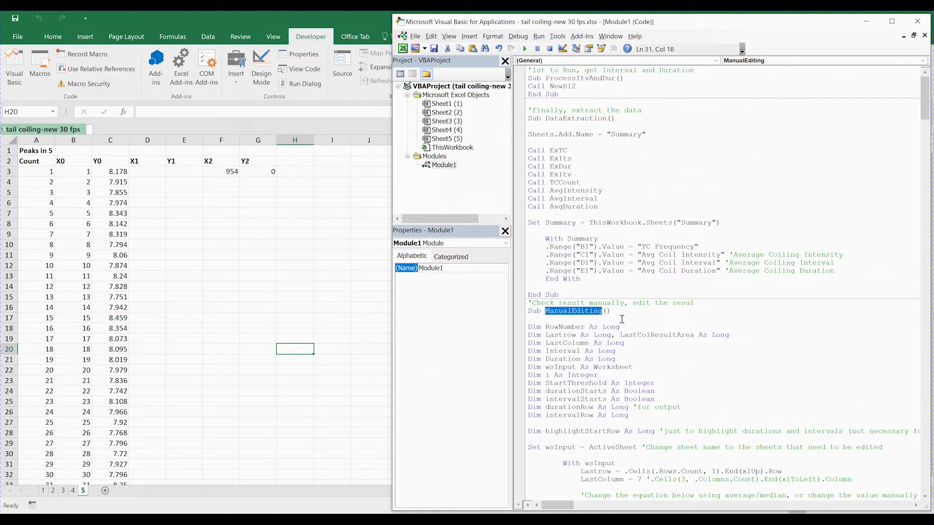
pyautogui.doubleClick(590, 119)
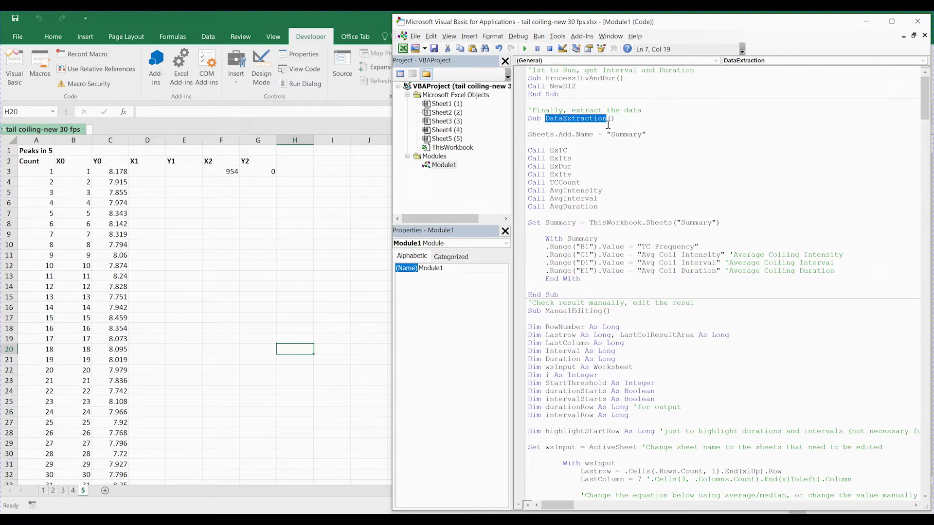
# Step: In the NewDI2 procedure, add the comment 'EndThreshold after the B1 median formula line
pyautogui.click(577, 86)
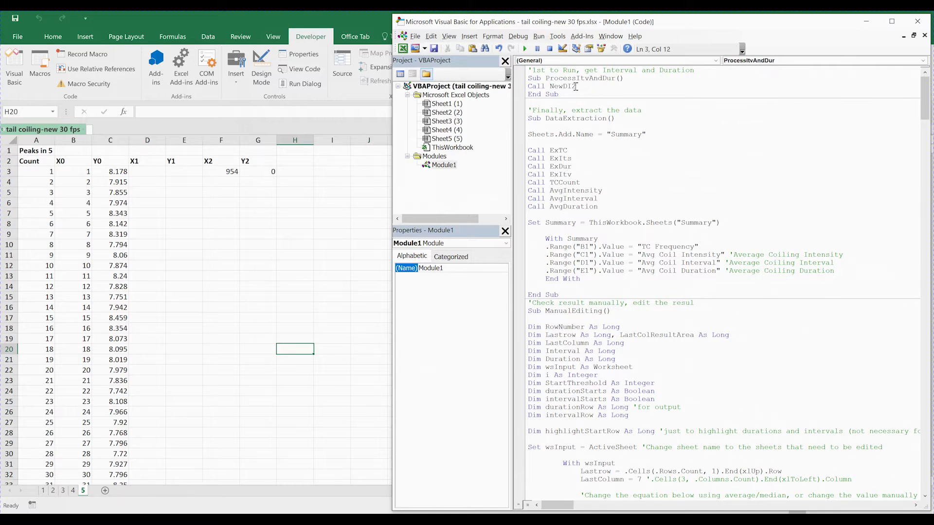
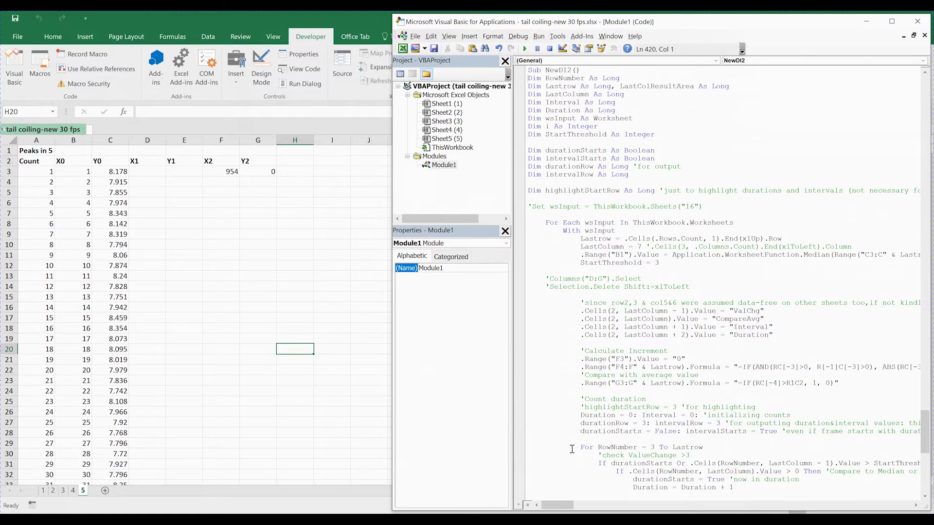
pyautogui.moveTo(560, 506); pyautogui.dragTo(565, 509)
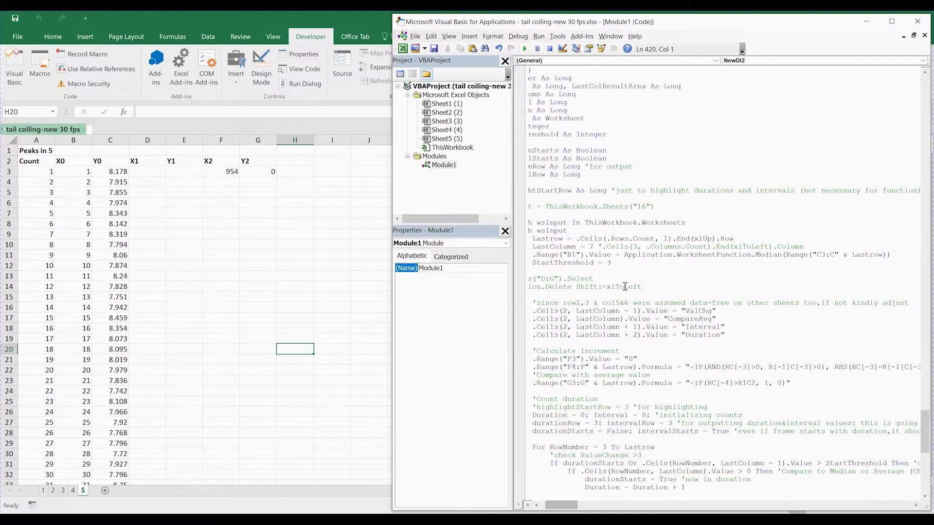
pyautogui.moveTo(532, 255); pyautogui.dragTo(890, 254)
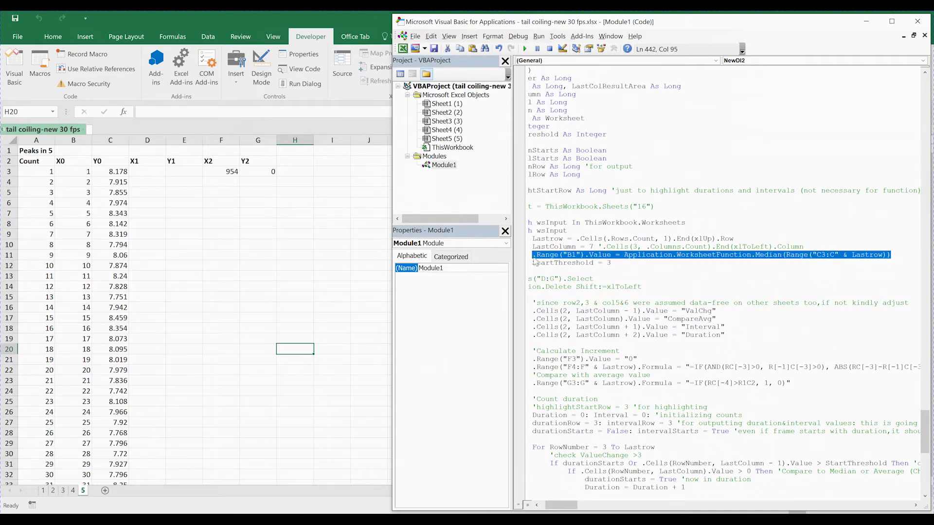
pyautogui.moveTo(532, 263); pyautogui.dragTo(610, 263)
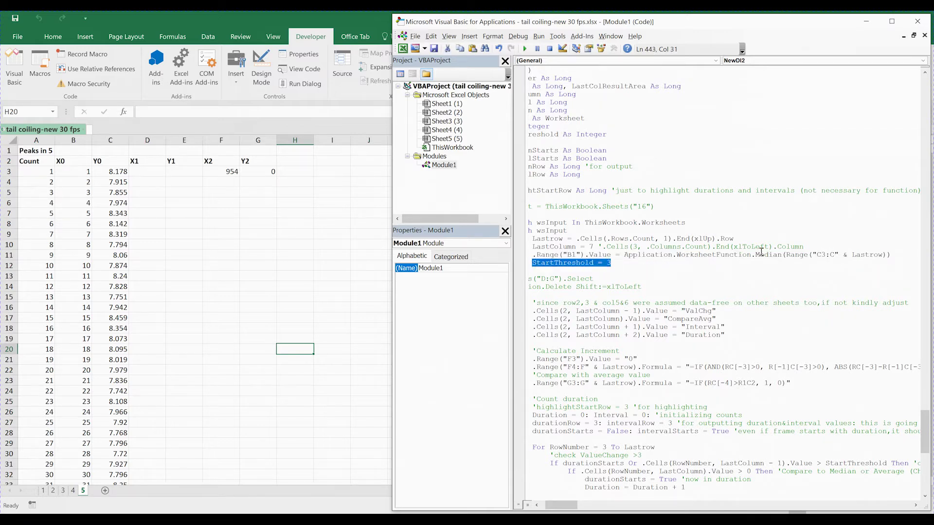
pyautogui.click(884, 256)
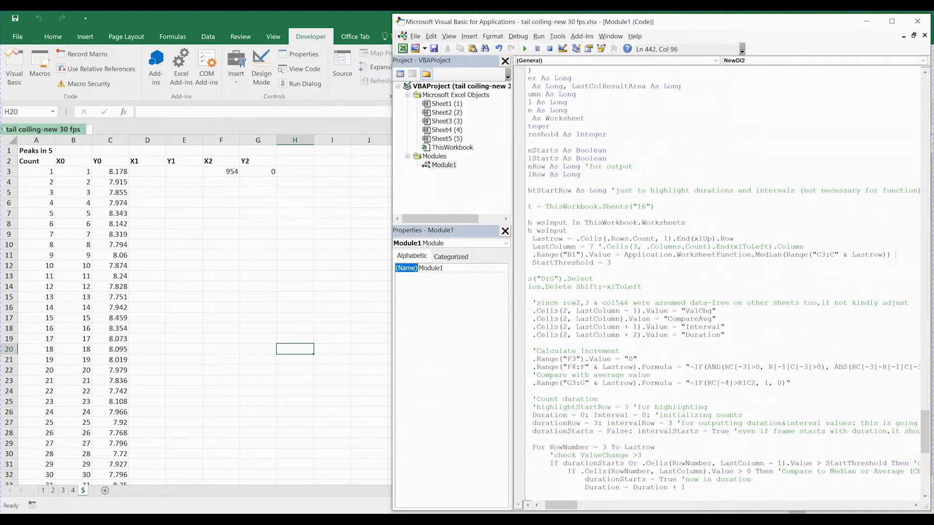
pyautogui.press('BackSpace')
pyautogui.write('EndThreshold')
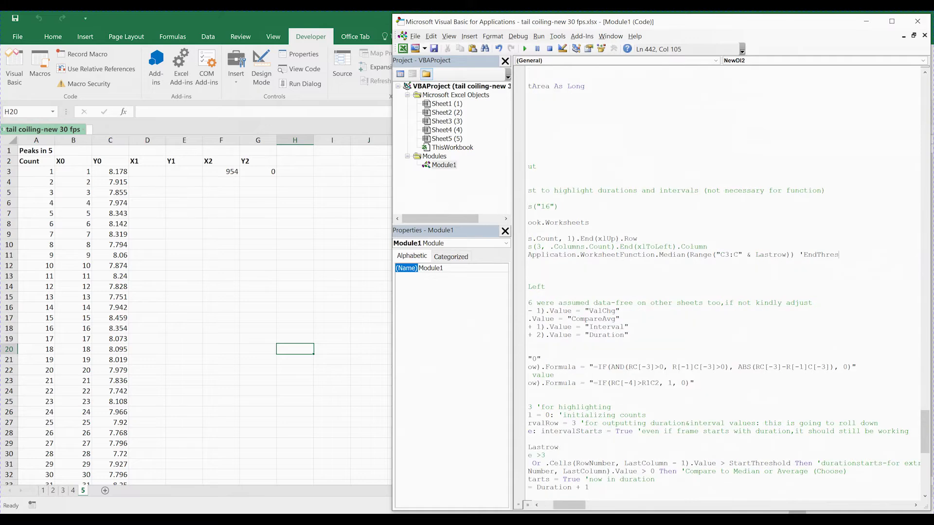
pyautogui.press('Down')
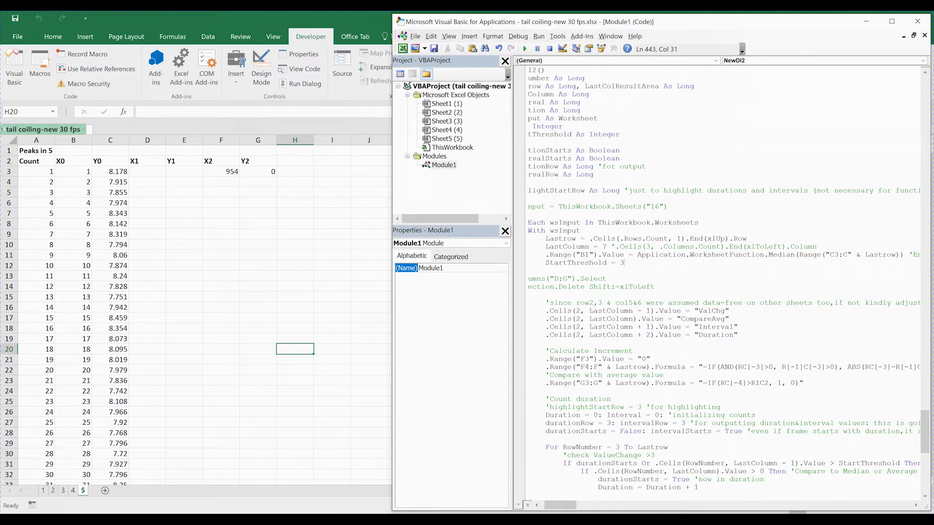
# Step: Try Average as the worksheet function in NewDI2's B1 threshold line and restore Median
pyautogui.doubleClick(782, 258)
pyautogui.write('Average')
pyautogui.hotkey('shift', 'Left')
pyautogui.hotkey('shift', 'Left')
pyautogui.hotkey('shift', 'Left')
pyautogui.hotkey('shift', 'Left')
pyautogui.hotkey('shift', 'Left')
pyautogui.hotkey('shift', 'Left')
pyautogui.hotkey('shift', 'Left')
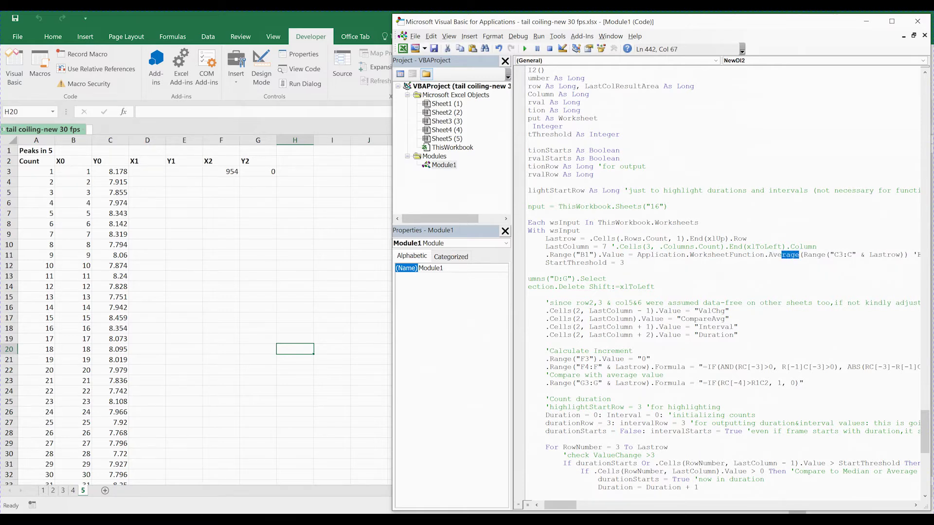
pyautogui.write('Median')
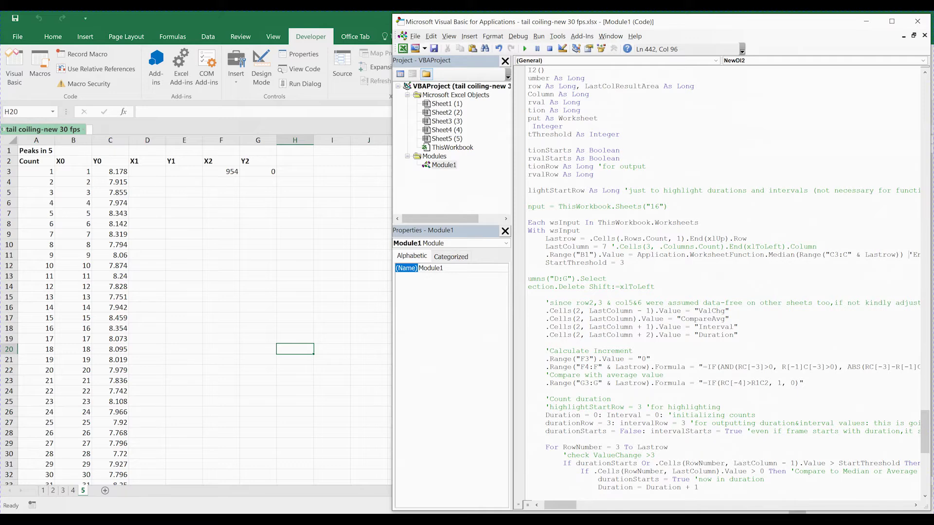
# Step: Try multiplying the median in NewDI2's B1 threshold line by 0.98 and 0.95, and remove the factor
pyautogui.write('* 0.98')
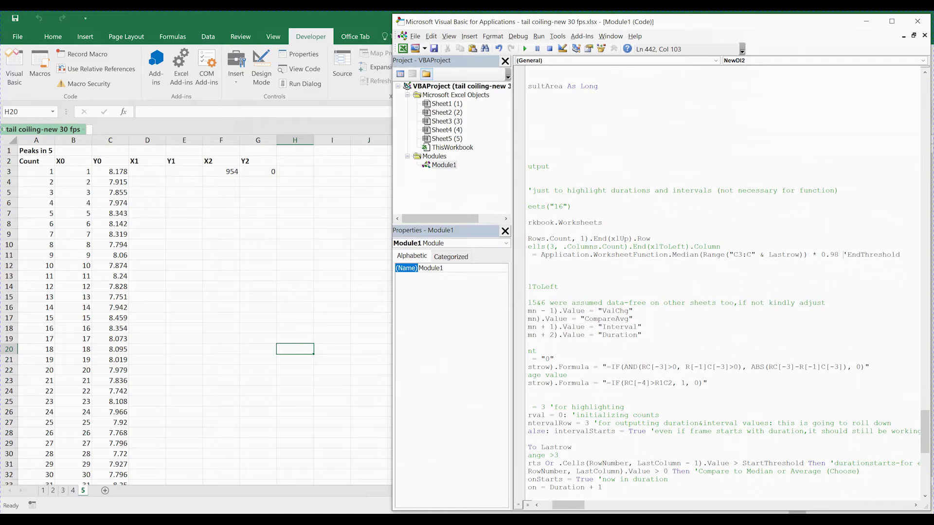
pyautogui.press('BackSpace')
pyautogui.write('5')
pyautogui.press('BackSpace')
pyautogui.press('BackSpace')
pyautogui.press('BackSpace')
pyautogui.press('BackSpace')
pyautogui.press('BackSpace')
pyautogui.press('BackSpace')
pyautogui.press('BackSpace')
pyautogui.press('BackSpace')
pyautogui.write(')')
pyautogui.press('Left')
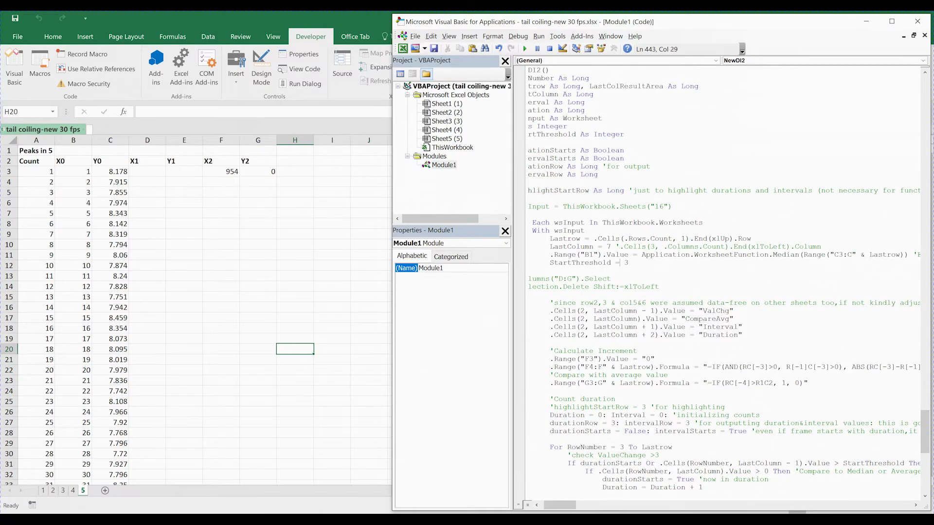
# Step: Try other values for StartThreshold in the NewDI2 procedure
pyautogui.hotkey('shift', 'Left')
pyautogui.write('20.5')
pyautogui.press('BackSpace')
pyautogui.press('BackSpace')
# Step: Run the ProcessItvAndDur procedure to calculate intervals and durations on all the workbook's sheets
pyautogui.moveTo(924, 431); pyautogui.dragTo(924, 98)
pyautogui.click(598, 88)
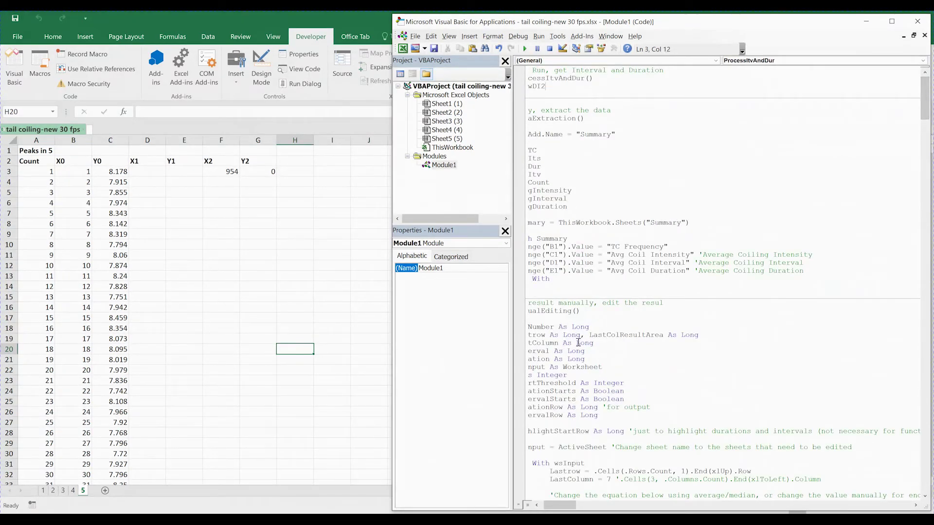
pyautogui.moveTo(555, 507); pyautogui.dragTo(551, 507)
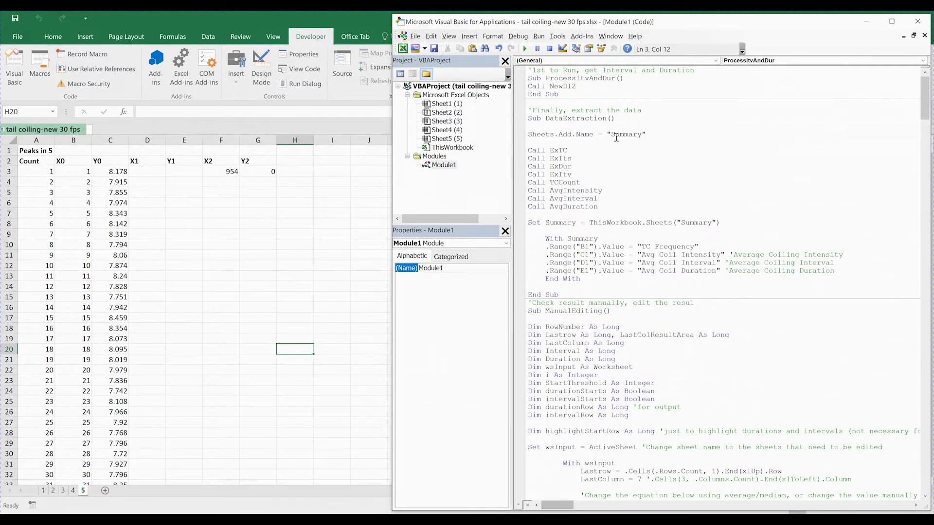
pyautogui.press('F5')
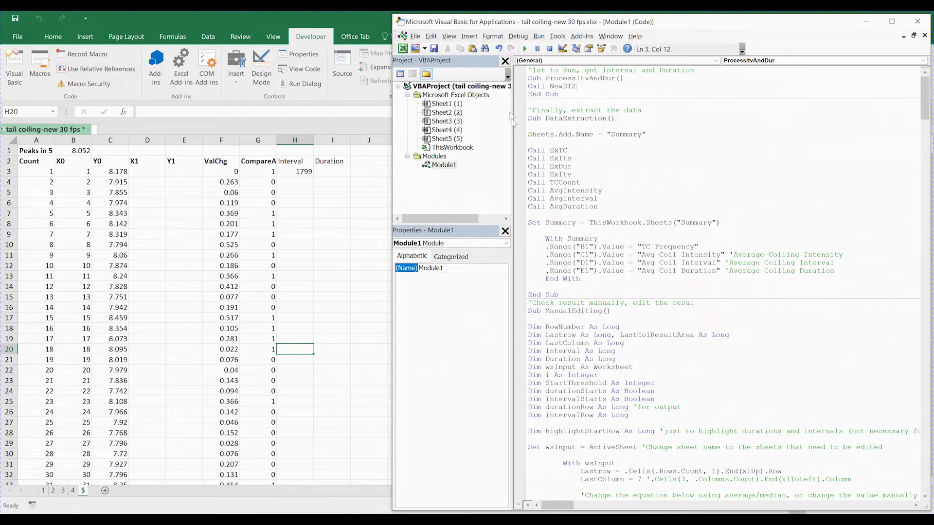
# Step: Examine the Interval and Duration columns on sheets 1 to 5 of the workbook
pyautogui.click(318, 184)
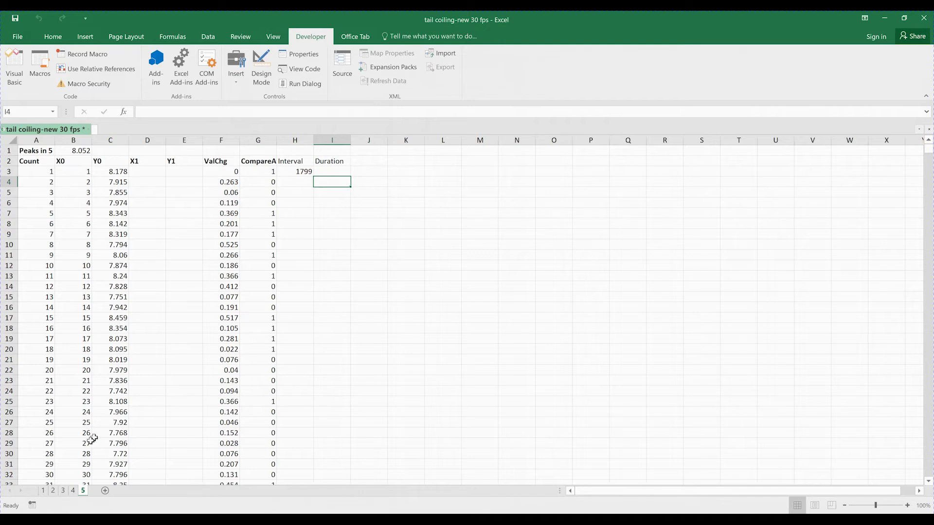
pyautogui.click(43, 491)
pyautogui.click(53, 491)
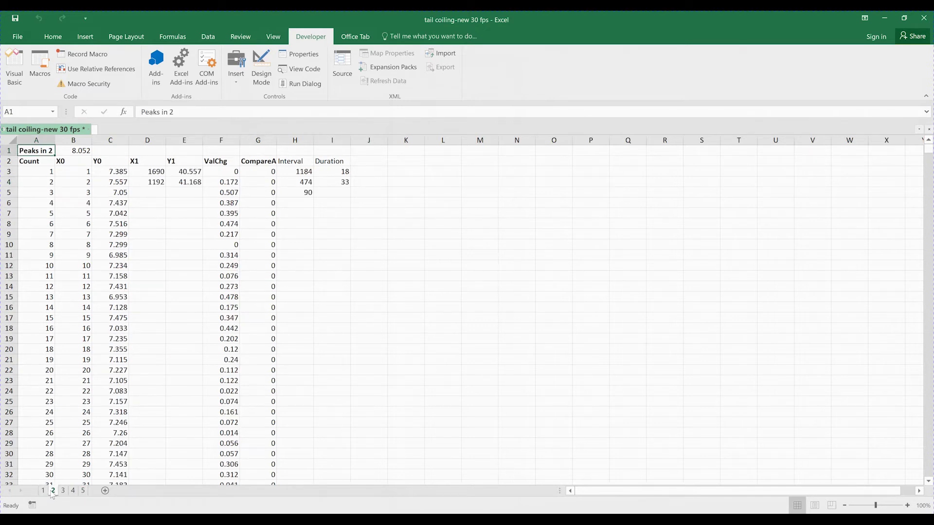
pyautogui.click(63, 491)
pyautogui.click(73, 492)
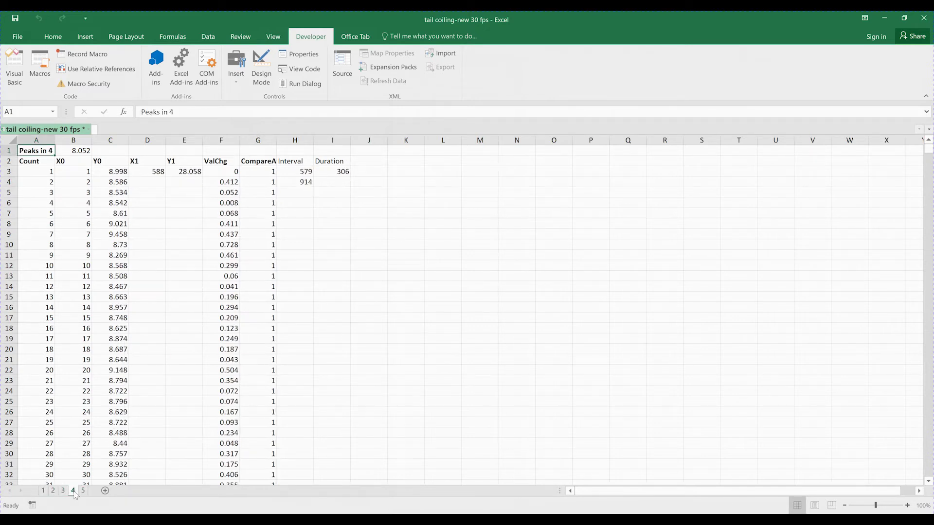
pyautogui.click(83, 491)
pyautogui.click(43, 491)
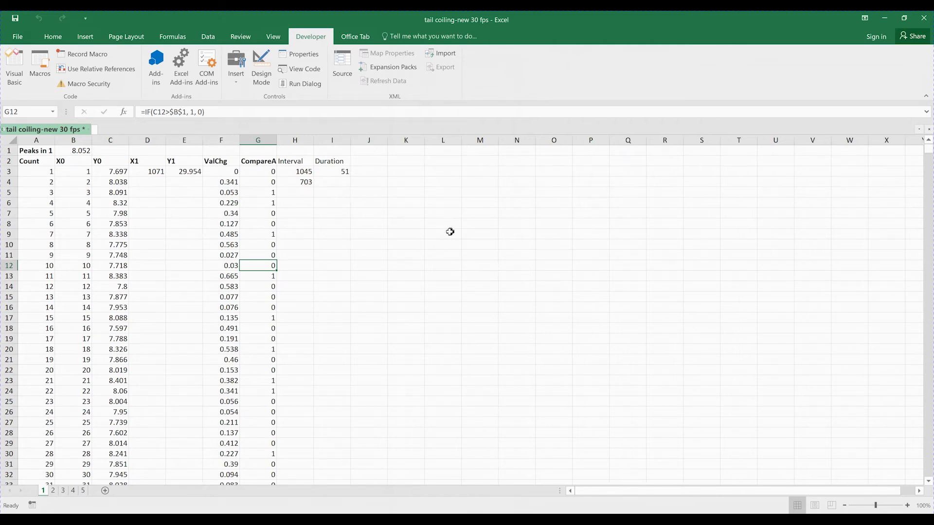
pyautogui.hotkey('alt', 'F11')
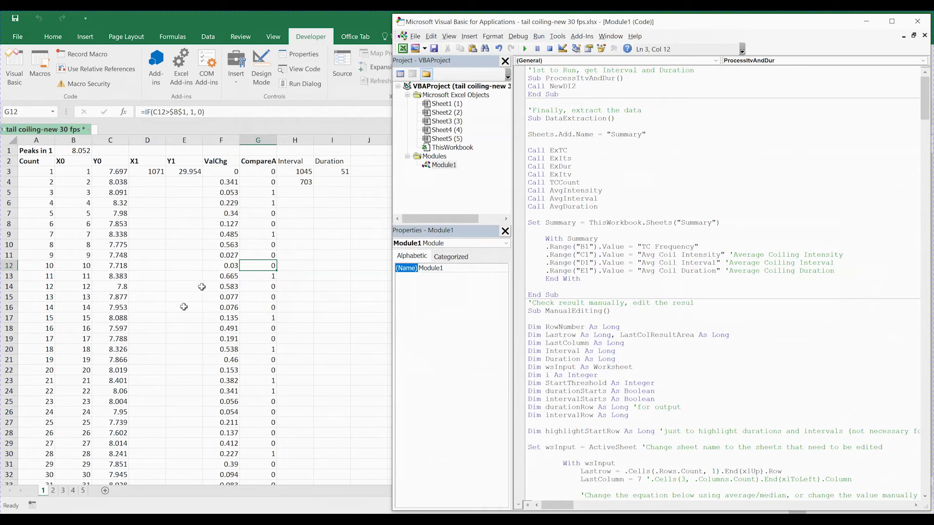
pyautogui.click(53, 491)
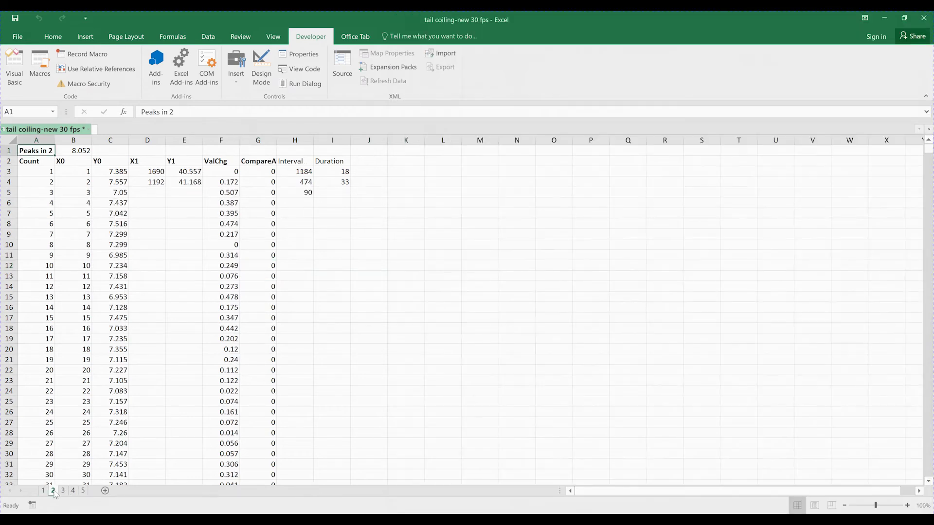
pyautogui.click(63, 491)
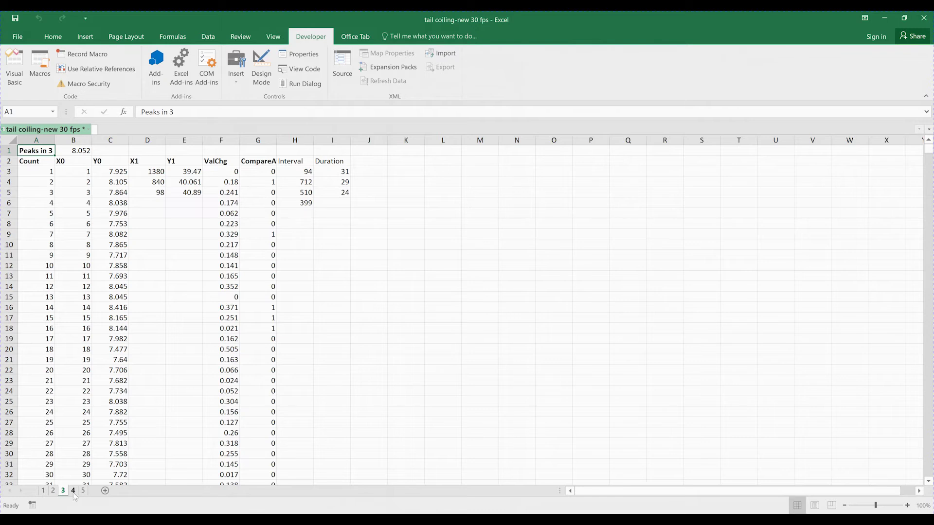
# Step: Run the ManualEditing procedure on sheet 4, using the average of column C as its B1 threshold
pyautogui.click(72, 491)
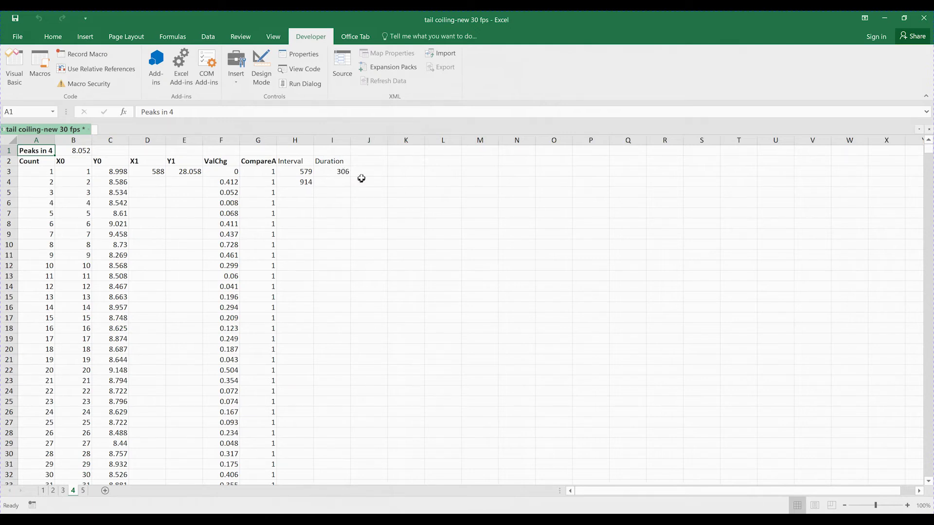
pyautogui.hotkey('alt', 'F11')
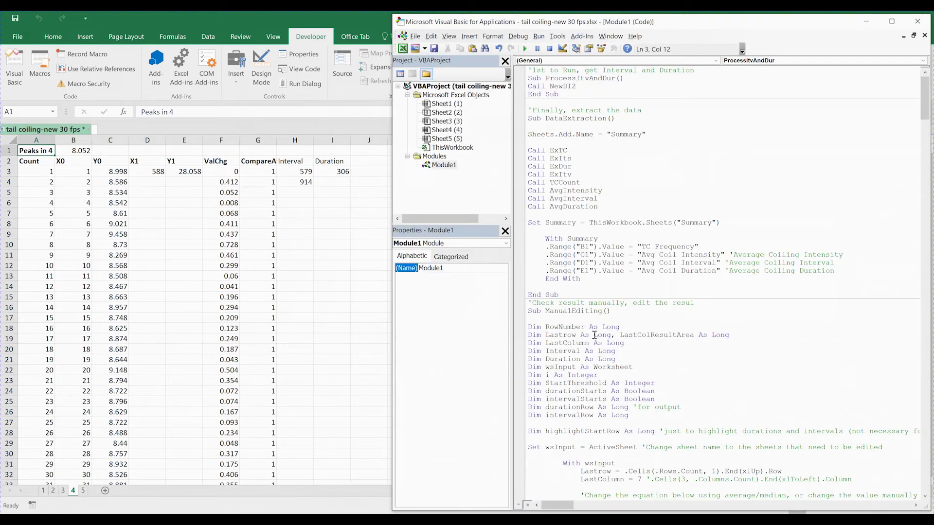
pyautogui.scroll(-2, 594, 335)
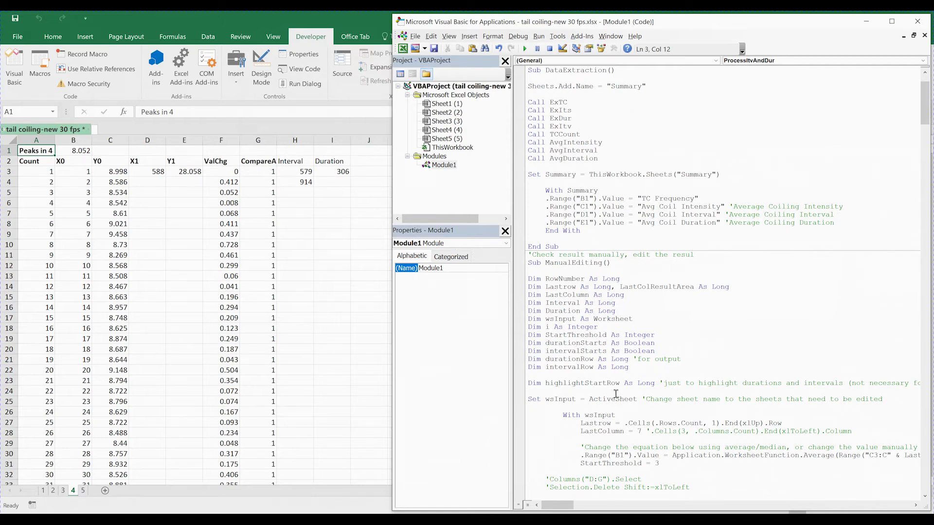
pyautogui.click(632, 399)
pyautogui.doubleClick(826, 459)
pyautogui.click(826, 461)
pyautogui.click(738, 424)
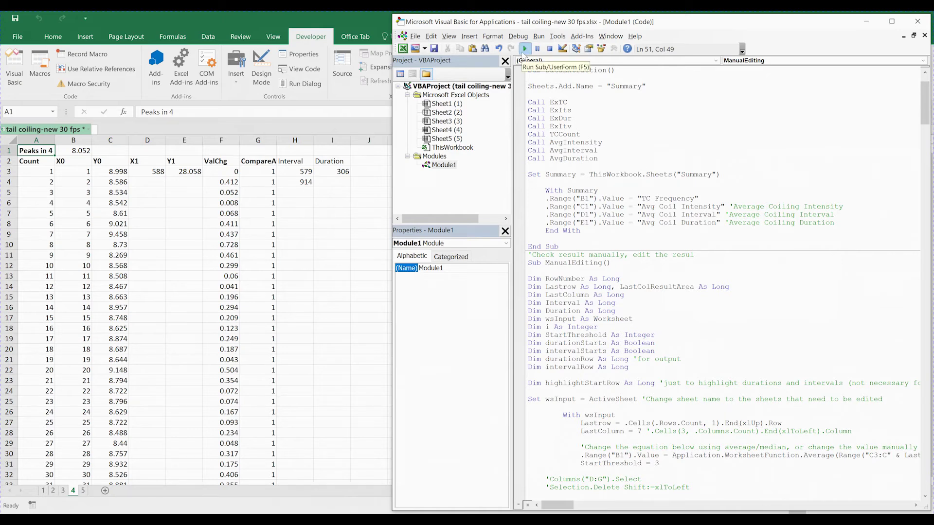
pyautogui.click(523, 50)
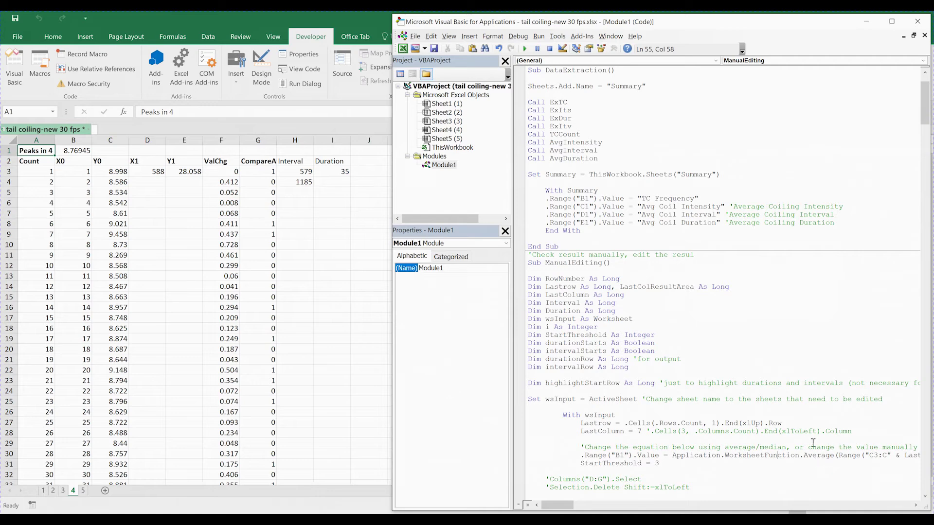
pyautogui.moveTo(569, 507); pyautogui.dragTo(578, 508)
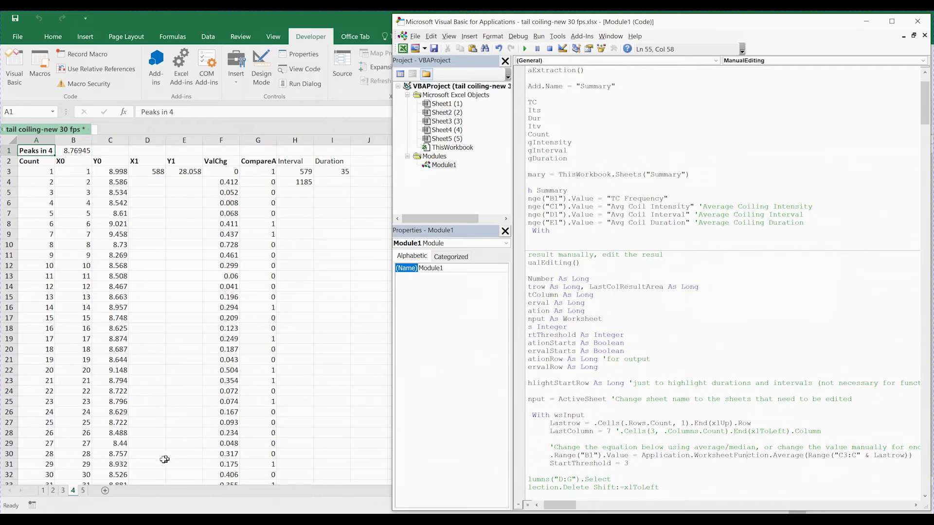
# Step: Check sheet 5, then run the DataExtraction procedure to extract the coiling data and build the Summary sheet
pyautogui.click(83, 491)
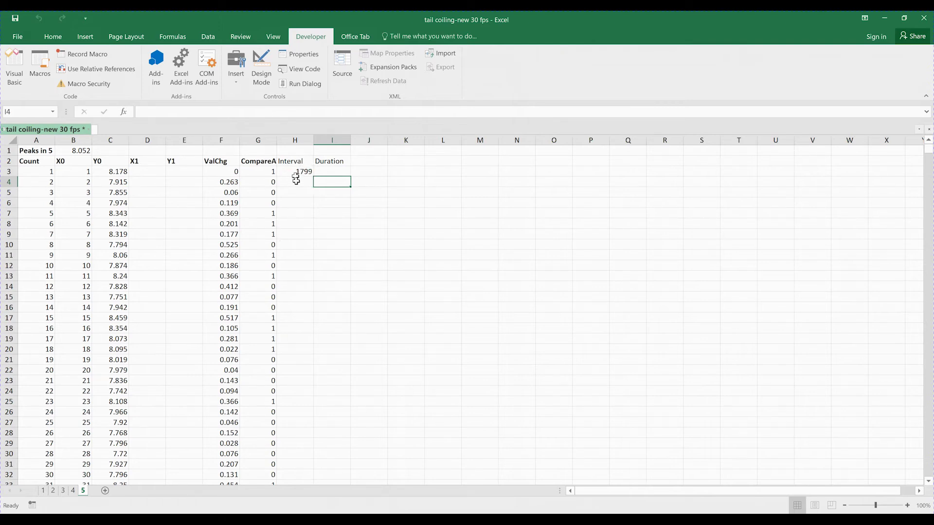
pyautogui.hotkey('alt', 'F11')
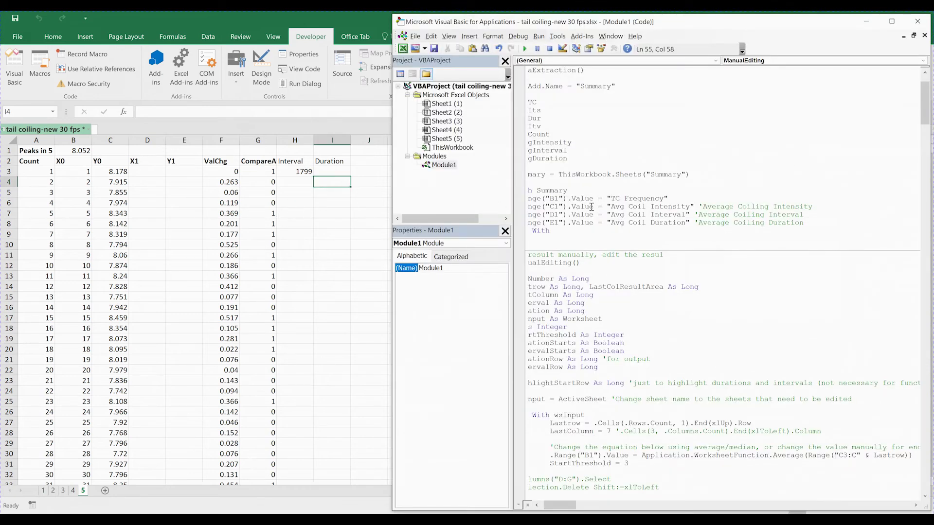
pyautogui.moveTo(560, 506); pyautogui.dragTo(557, 506)
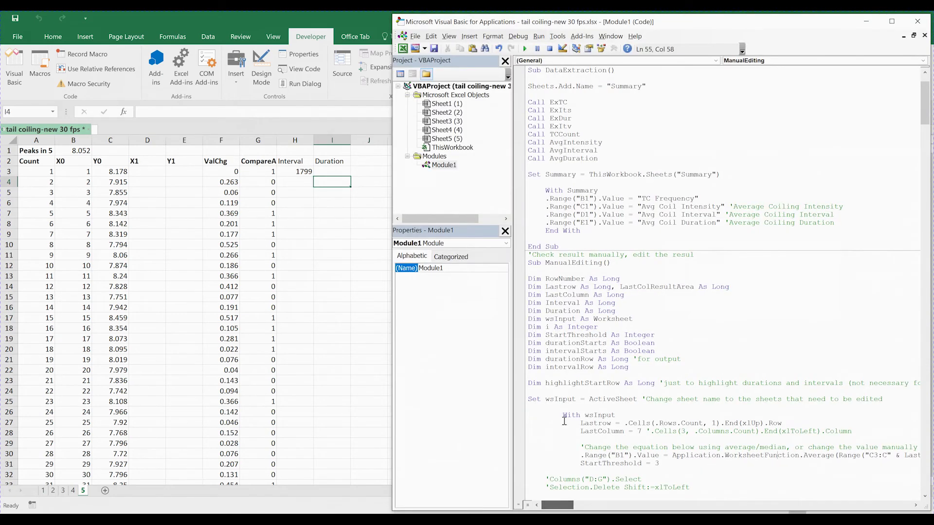
pyautogui.scroll(1, 603, 308)
pyautogui.click(609, 217)
pyautogui.click(599, 184)
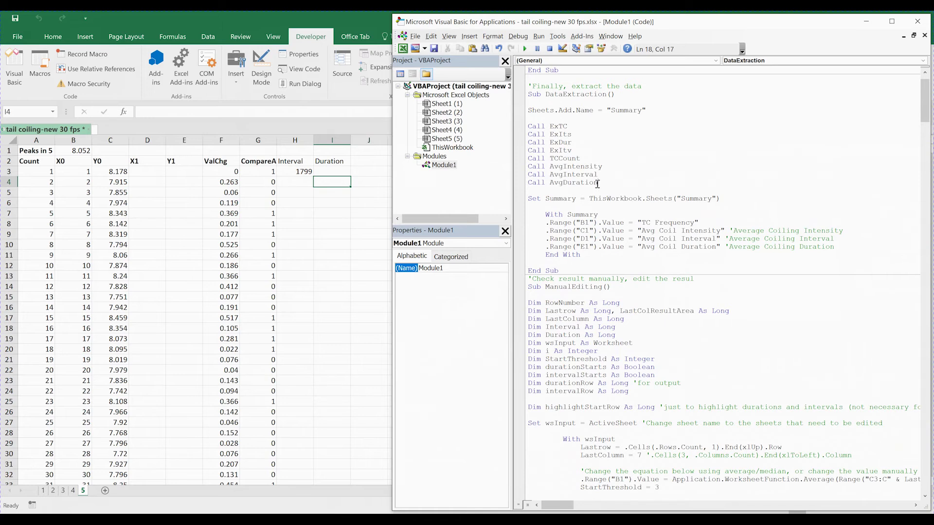
pyautogui.scroll(3, 589, 153)
pyautogui.click(582, 156)
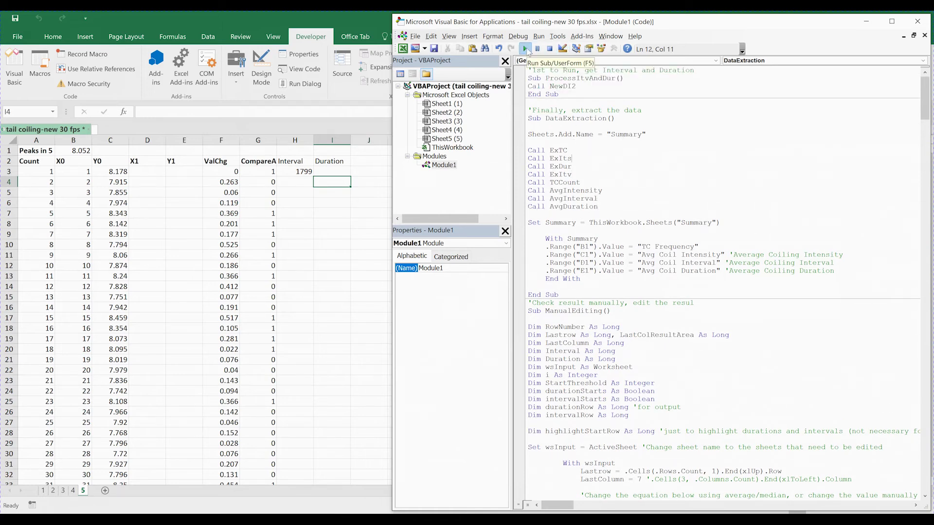
pyautogui.click(525, 48)
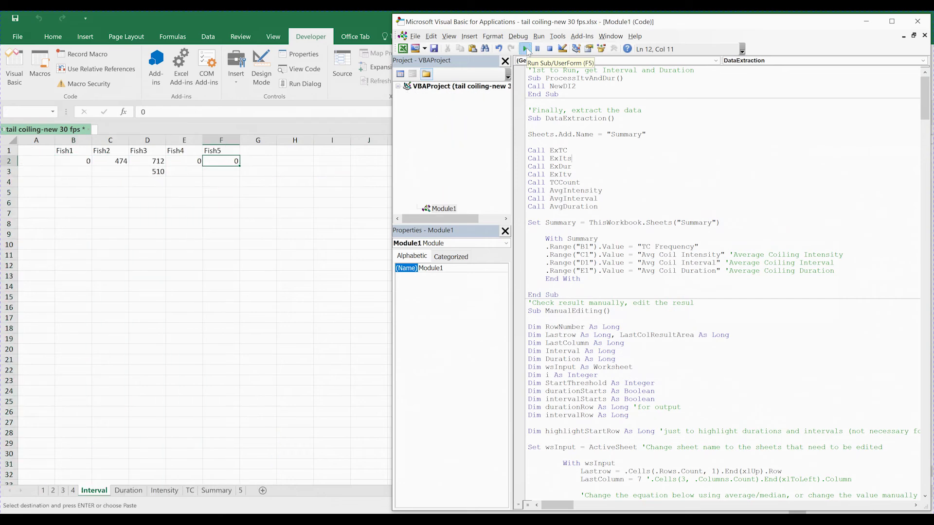
# Step: Examine the extracted data on the Interval, Duration, Intensity and TC sheets
pyautogui.click(110, 492)
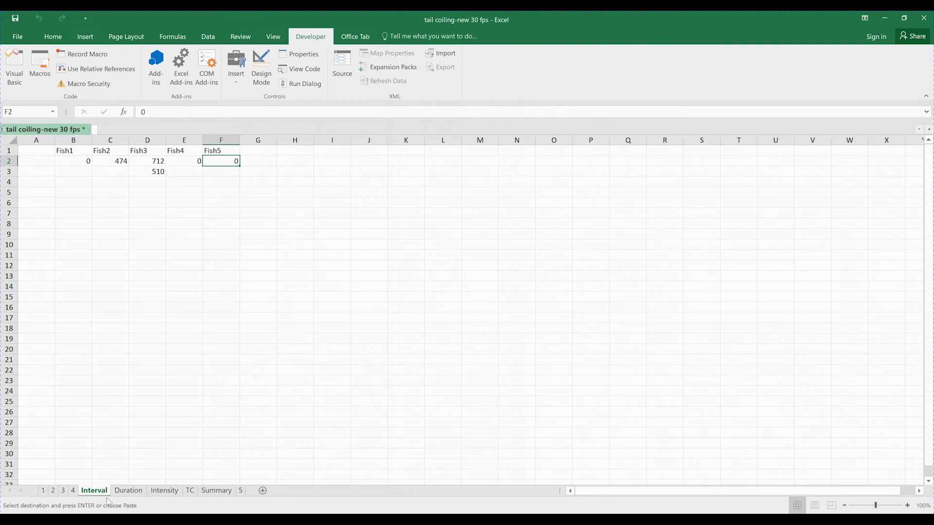
pyautogui.click(130, 492)
pyautogui.click(168, 492)
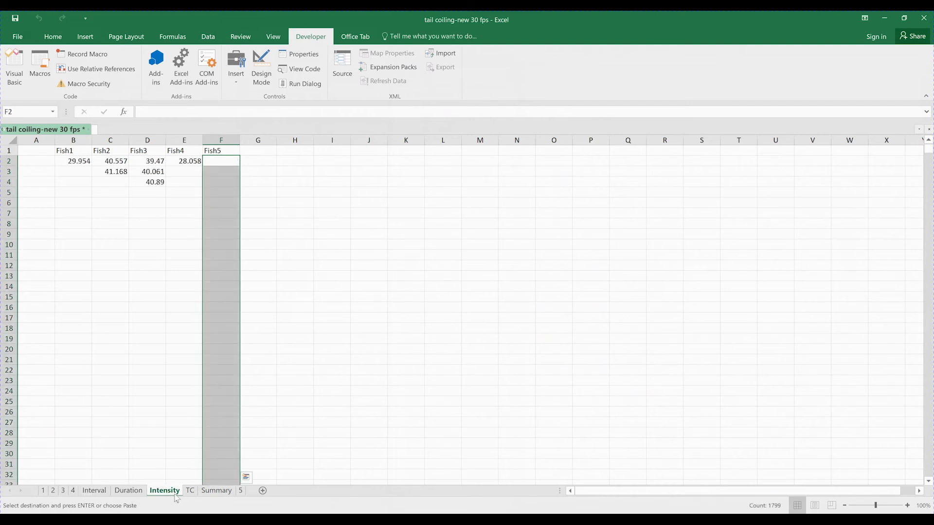
pyautogui.click(190, 491)
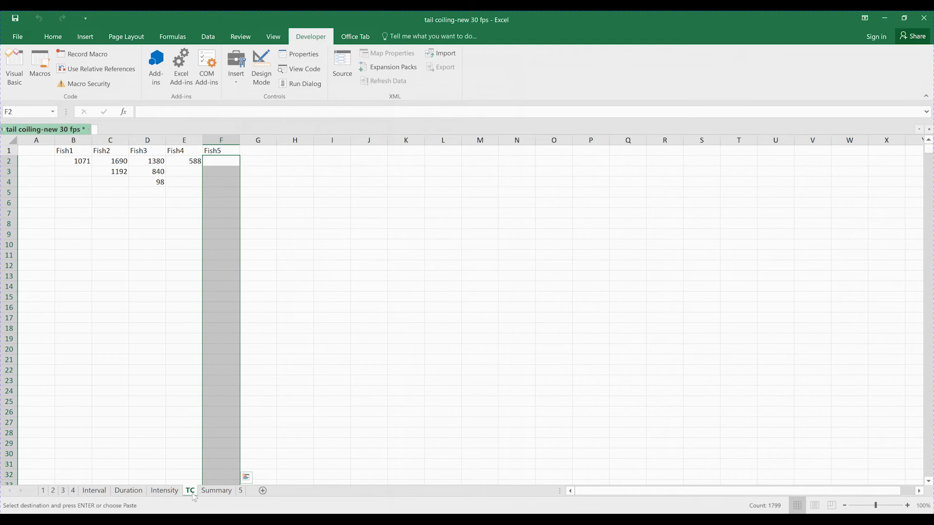
# Step: Autofit columns B to E of the Summary sheet so their headings fit
pyautogui.click(210, 492)
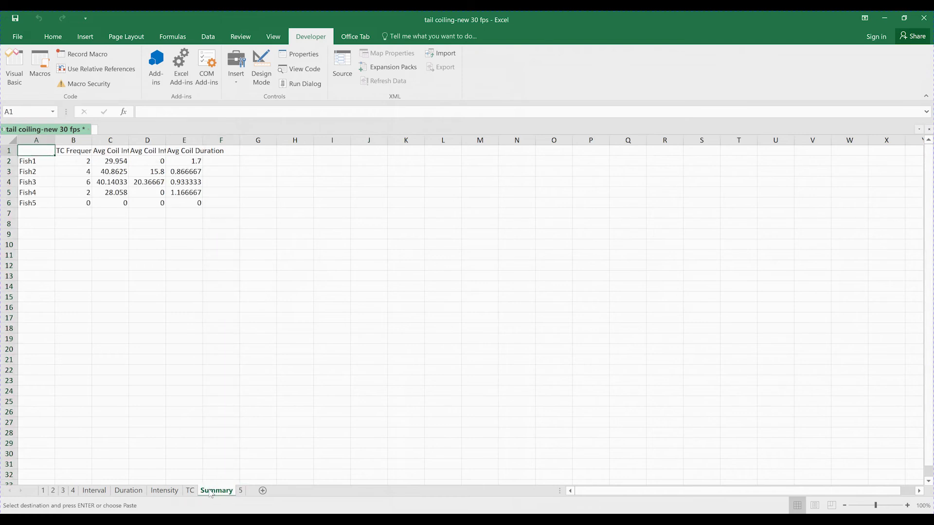
pyautogui.doubleClick(92, 140)
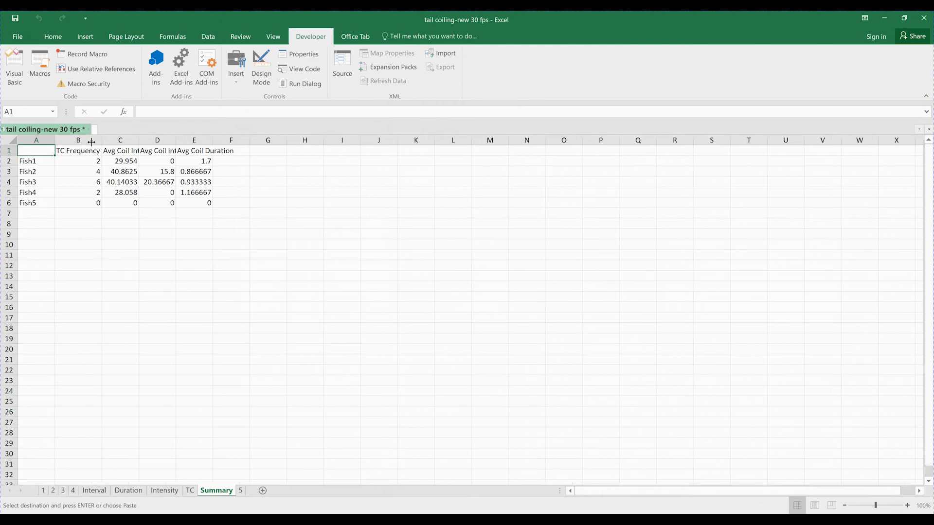
pyautogui.doubleClick(139, 140)
pyautogui.doubleClick(198, 140)
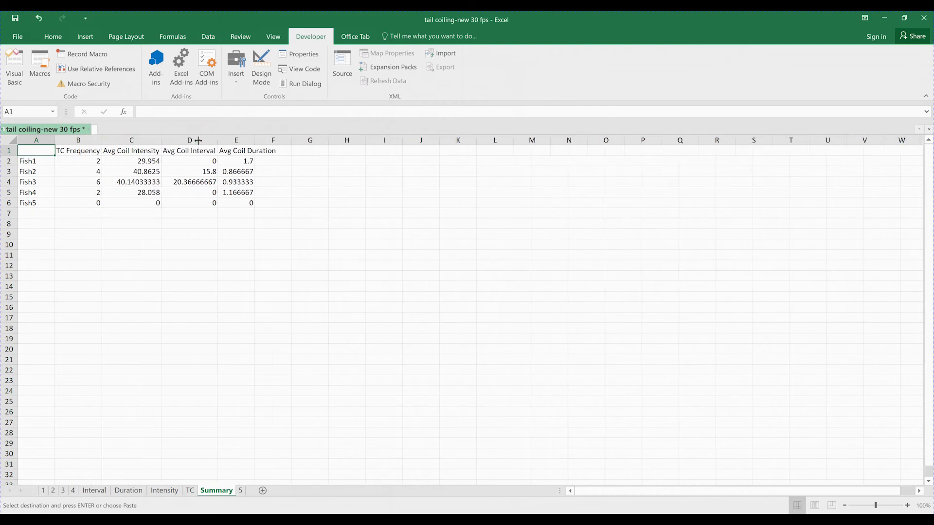
pyautogui.doubleClick(253, 140)
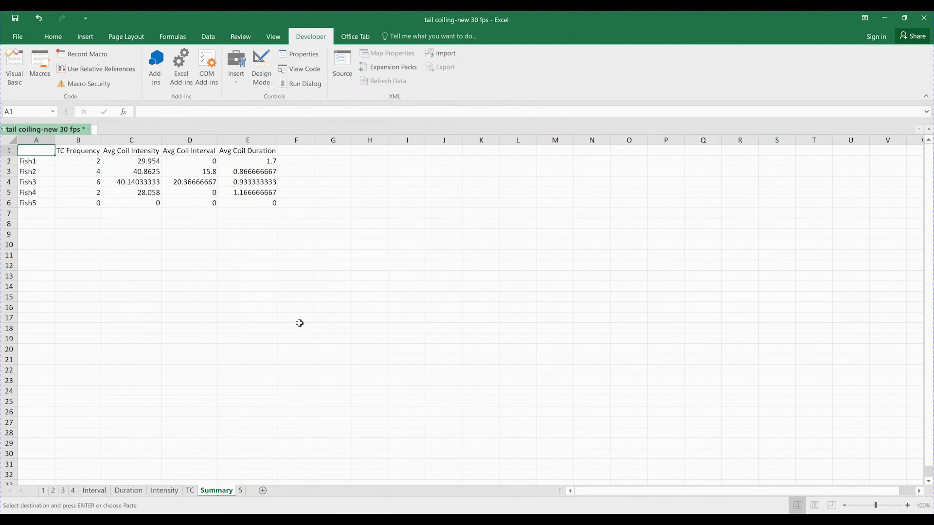
# Step: Return to the macro code in Module1 and go to its TCCount procedure
pyautogui.click(252, 513)
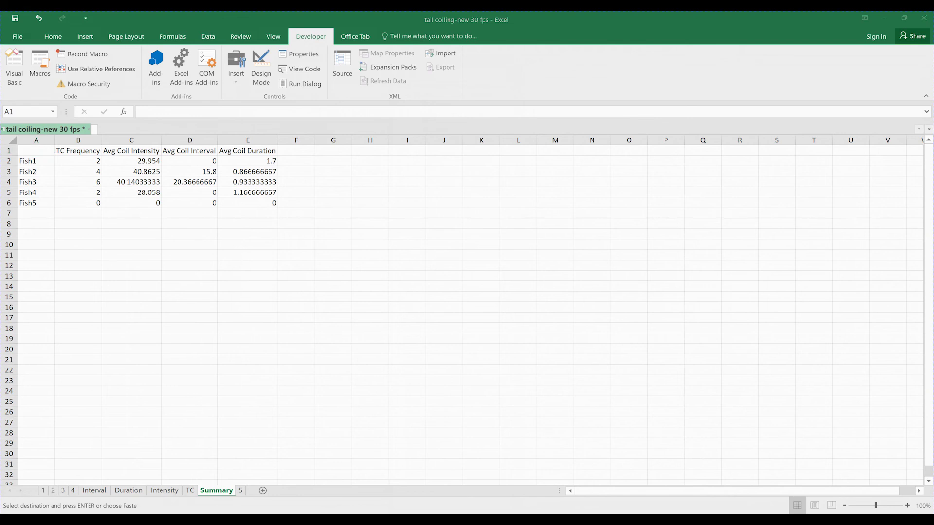
pyautogui.click(287, 479)
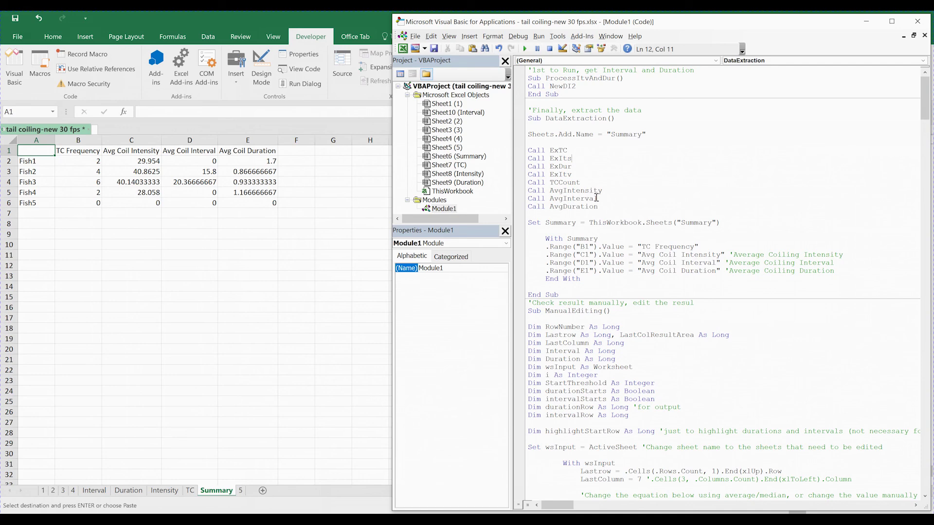
pyautogui.click(751, 60)
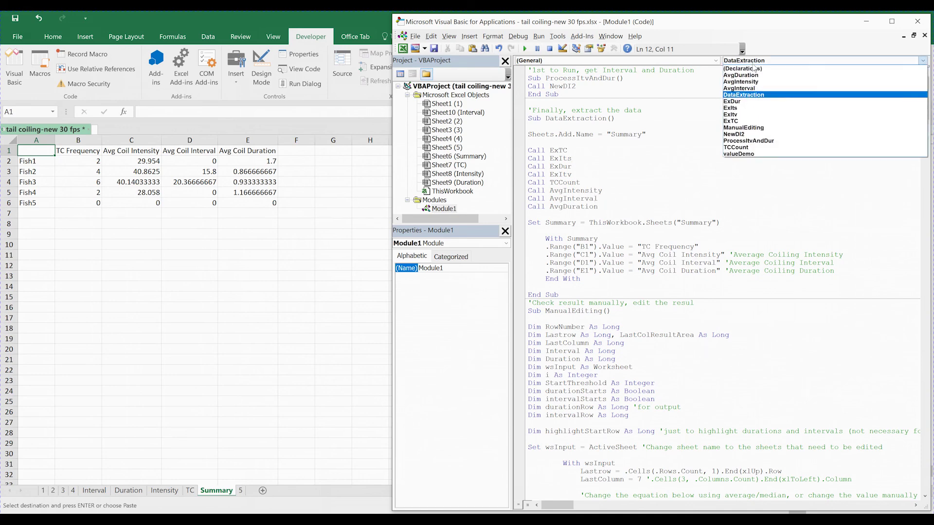
pyautogui.click(746, 147)
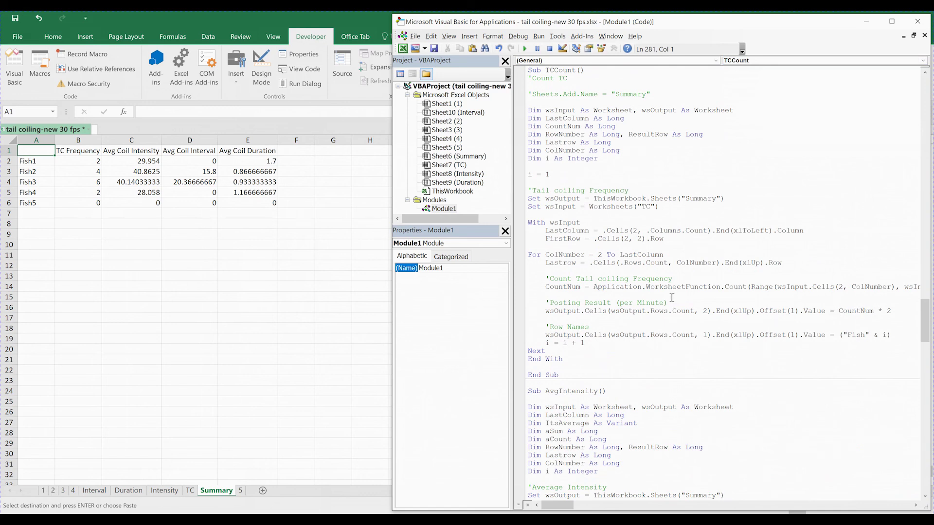
# Step: Try multiplying CountNum by 1 and dividing it by 10 in the per-minute result line of TCCount
pyautogui.click(891, 312)
pyautogui.hotkey('shift', 'Left')
pyautogui.write('1')
pyautogui.hotkey('shift', 'Left')
pyautogui.hotkey('shift', 'Left')
pyautogui.hotkey('shift', 'Left')
pyautogui.write('/ 10')
pyautogui.press('BackSpace')
pyautogui.press('BackSpace')
pyautogui.press('BackSpace')
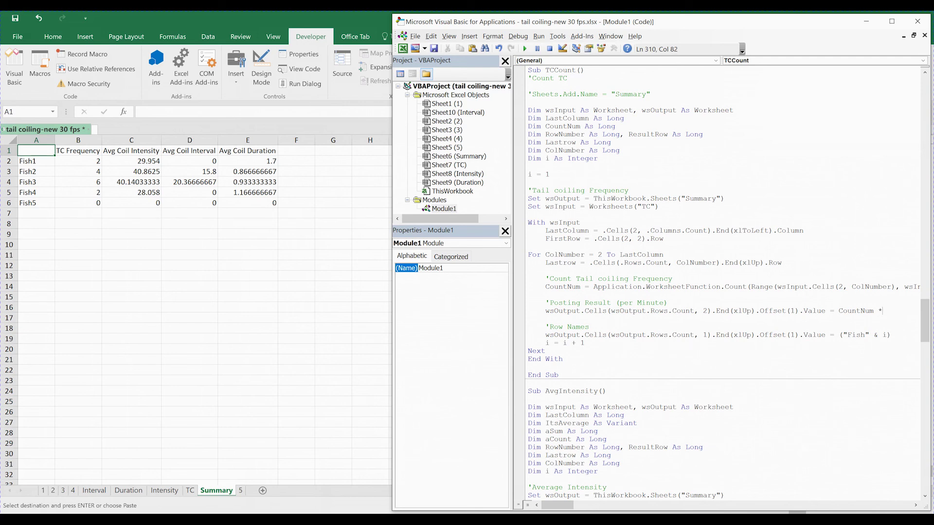